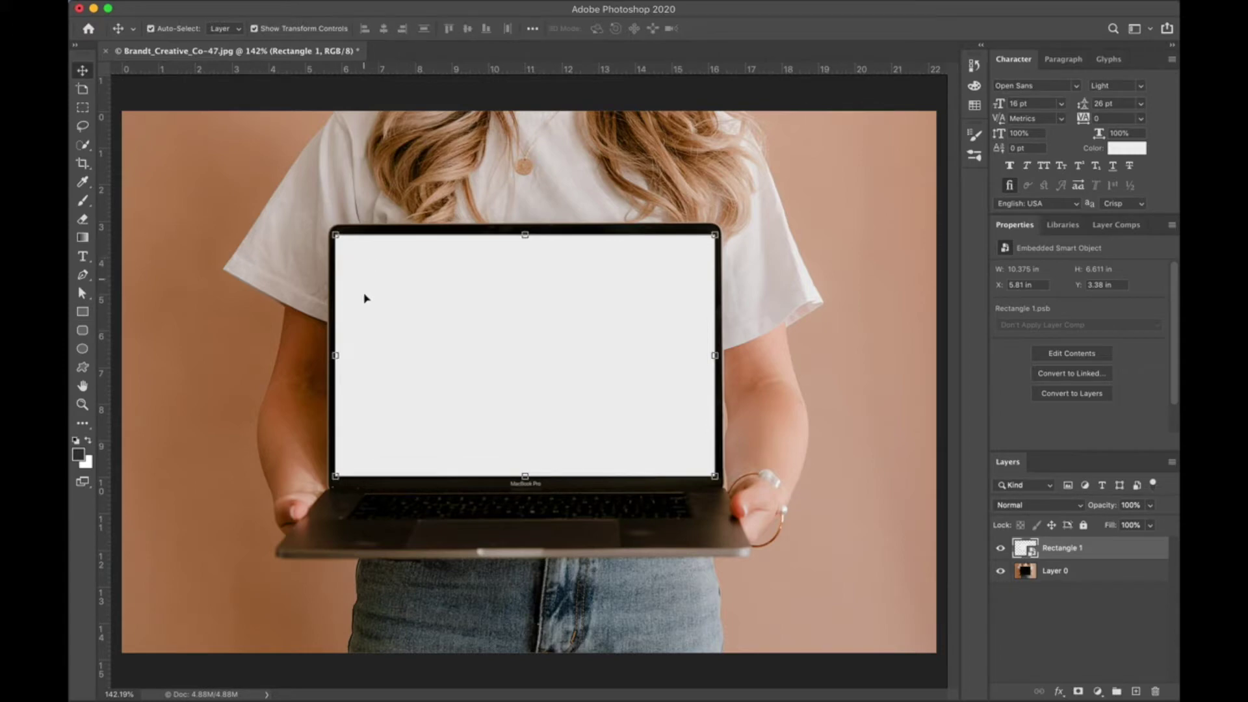
Show the Edit > Transform submenu for the Rectangle 1 layer.
click(236, 0)
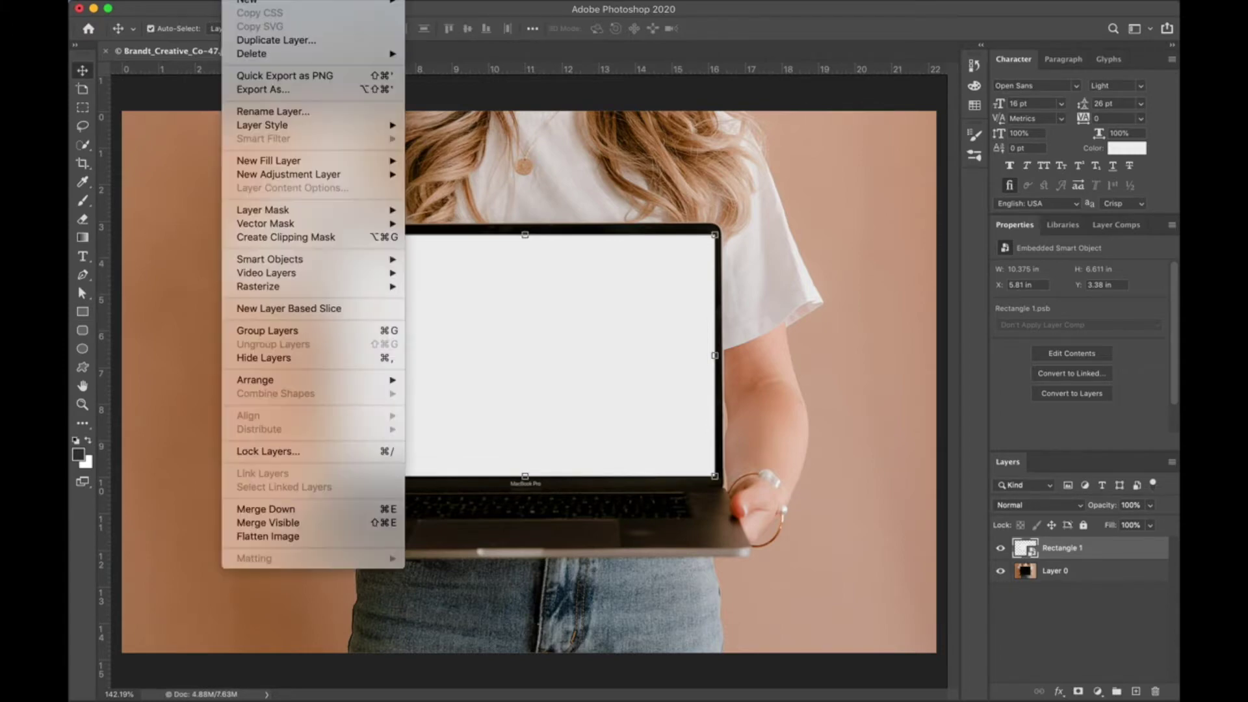
mouse_move(195, 1)
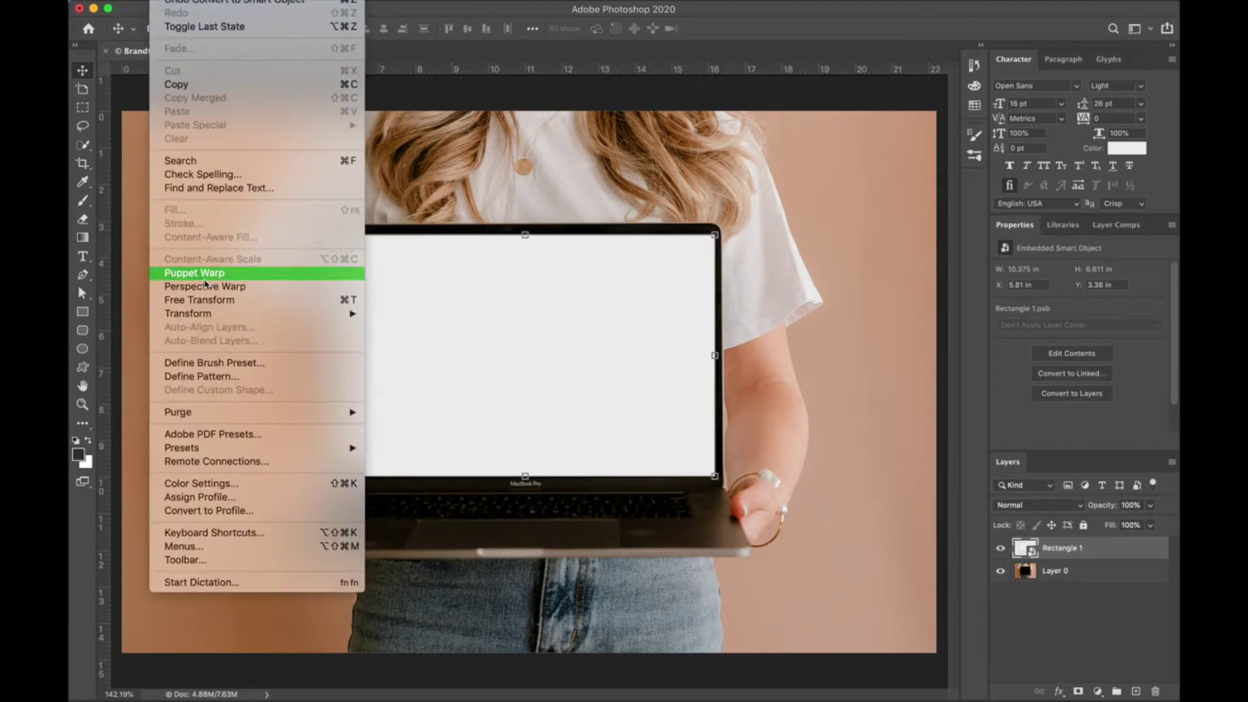
mouse_move(206, 316)
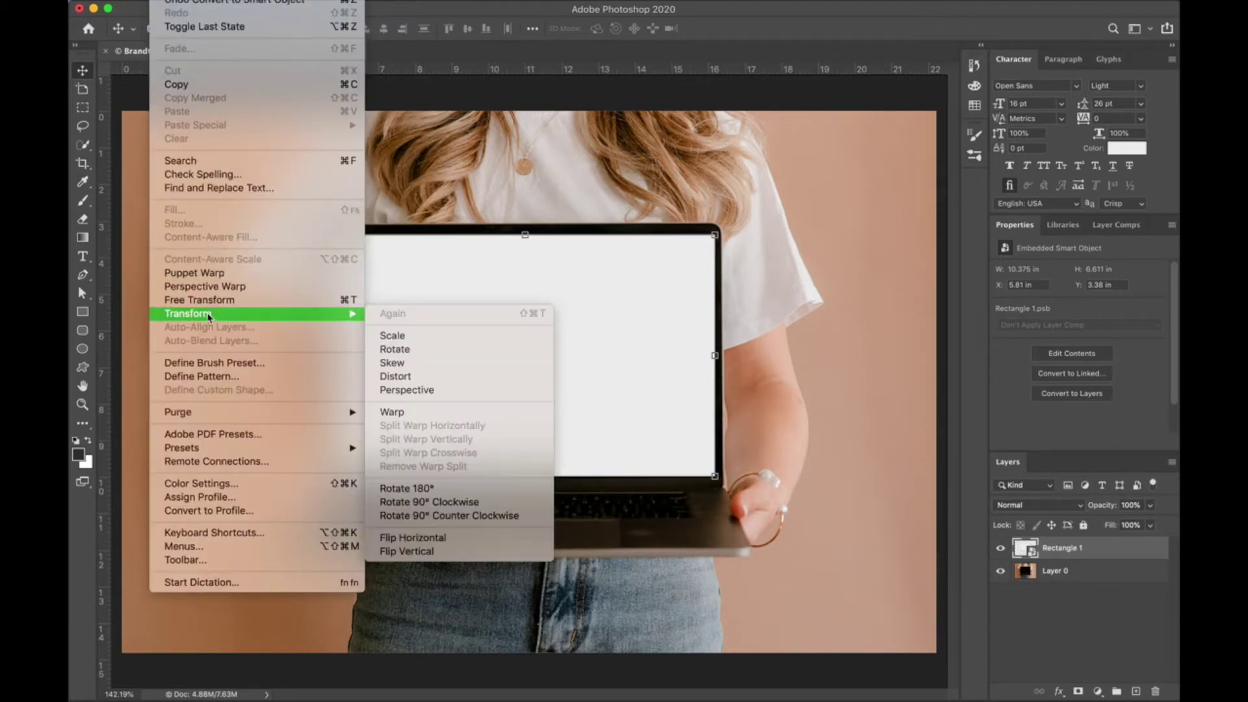
Start a Distort transform on Rectangle 1 and drop its opacity to 23%.
click(427, 383)
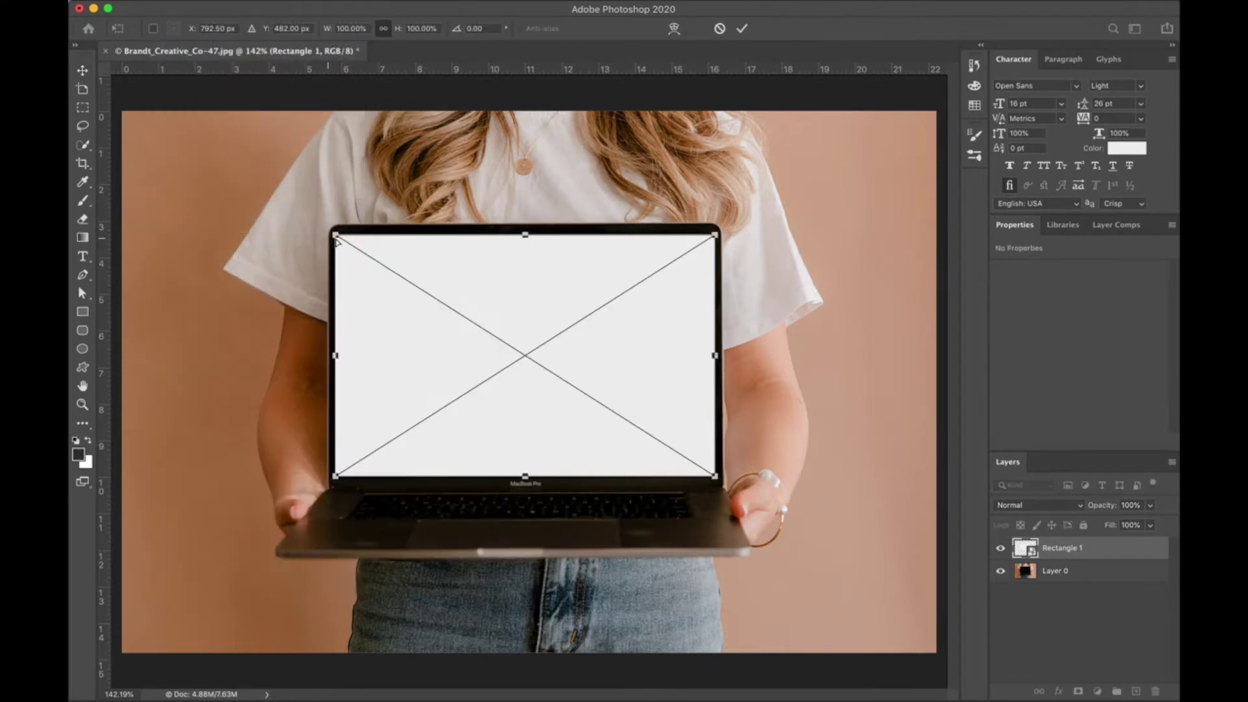
drag(338, 238, 337, 238)
scroll(337, 238, up, 5)
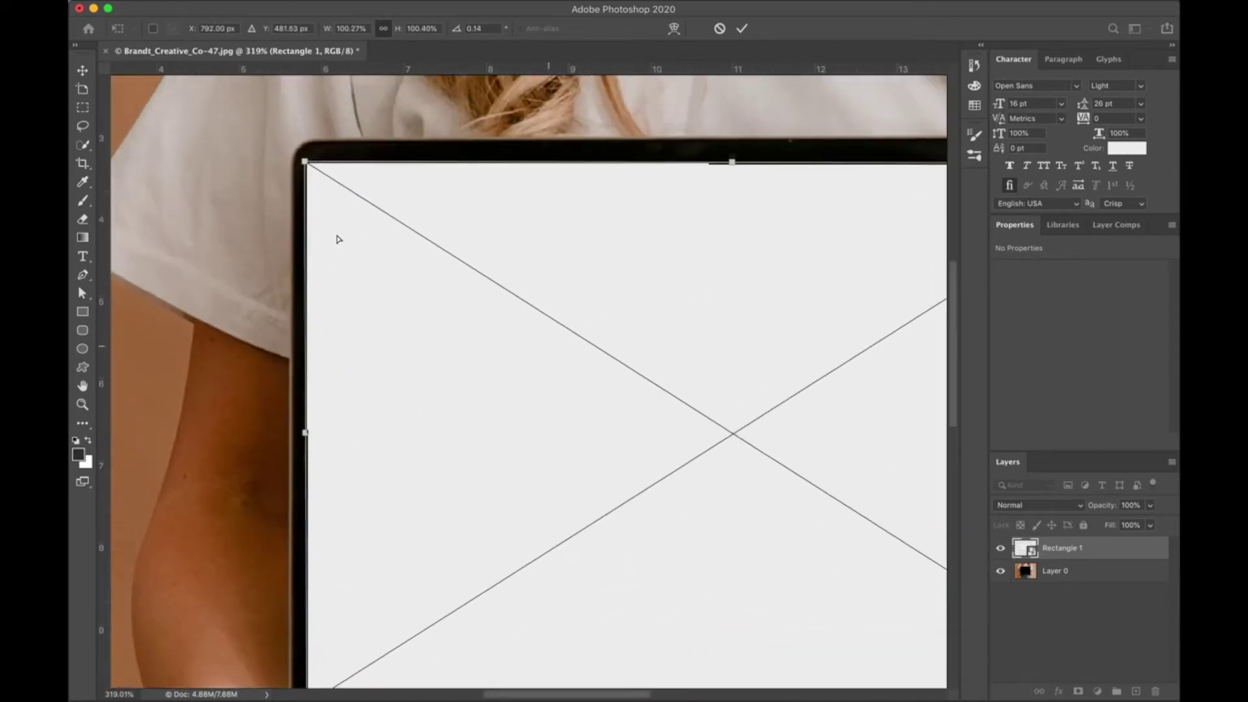
click(1144, 505)
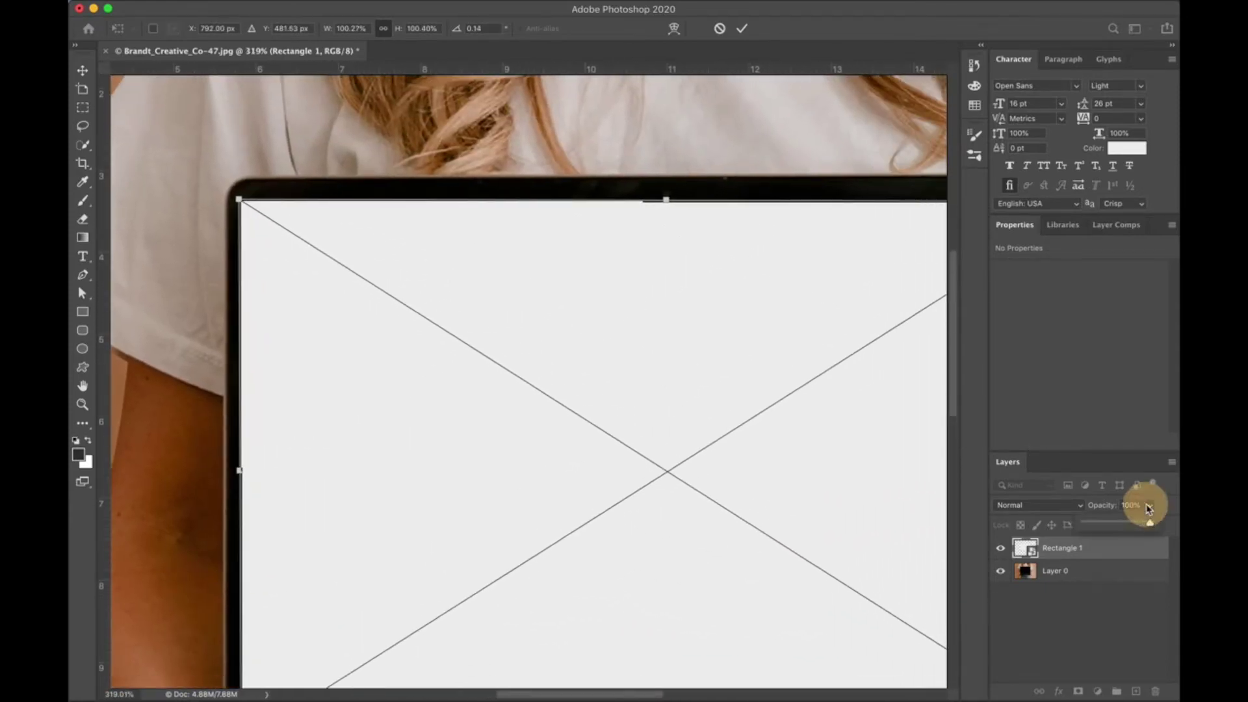
click(1100, 522)
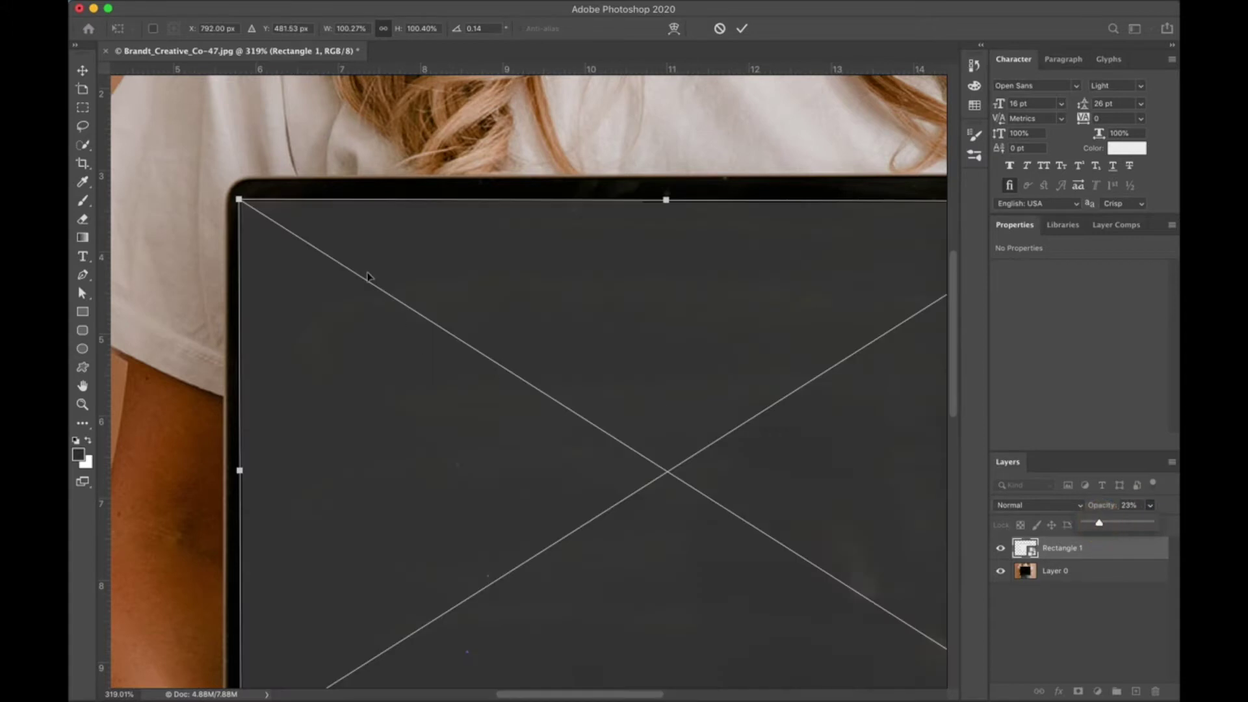
scroll(311, 231, up, 3)
Pin the rectangle's top-left, top-right and bottom-right corners to the laptop screen corners.
drag(188, 149, 189, 149)
scroll(408, 214, right, 10)
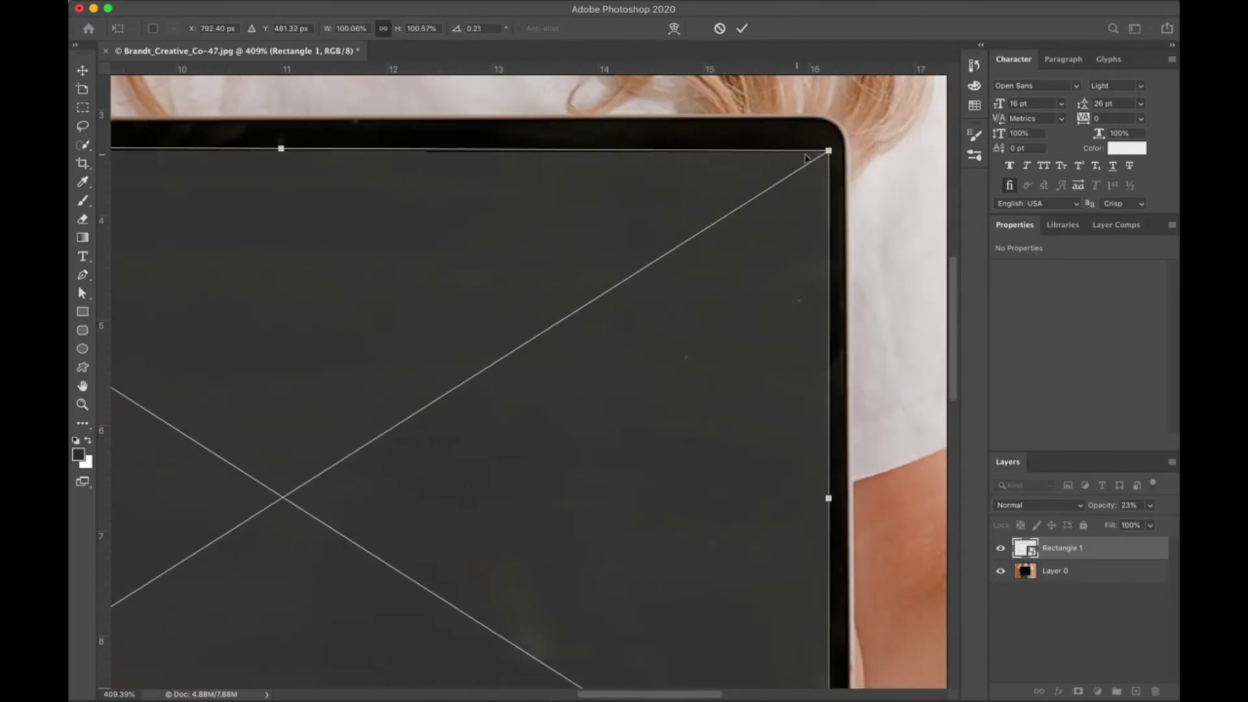
mouse_move(828, 150)
mouse_down()
mouse_move(778, 158)
mouse_move(822, 132)
mouse_move(823, 143)
mouse_up()
scroll(822, 144, down, 15)
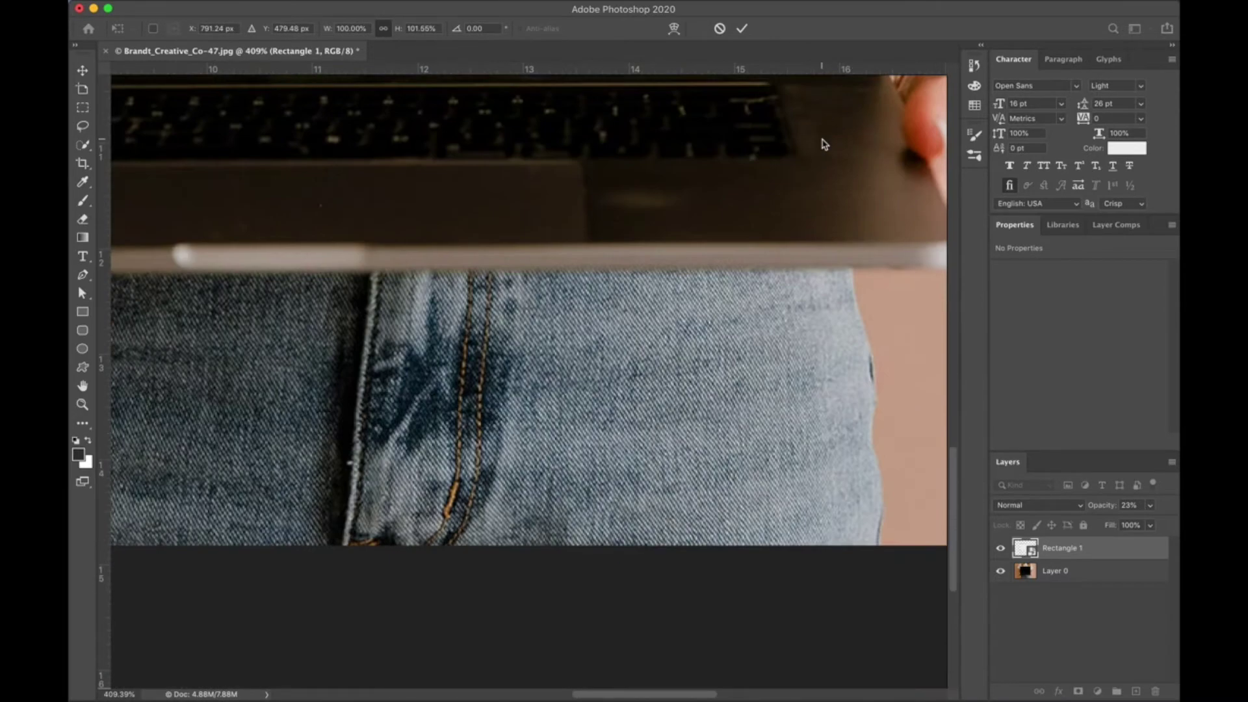
scroll(822, 144, up, 10)
mouse_move(798, 469)
mouse_down()
mouse_move(711, 451)
mouse_move(804, 473)
mouse_up()
scroll(802, 474, left, 15)
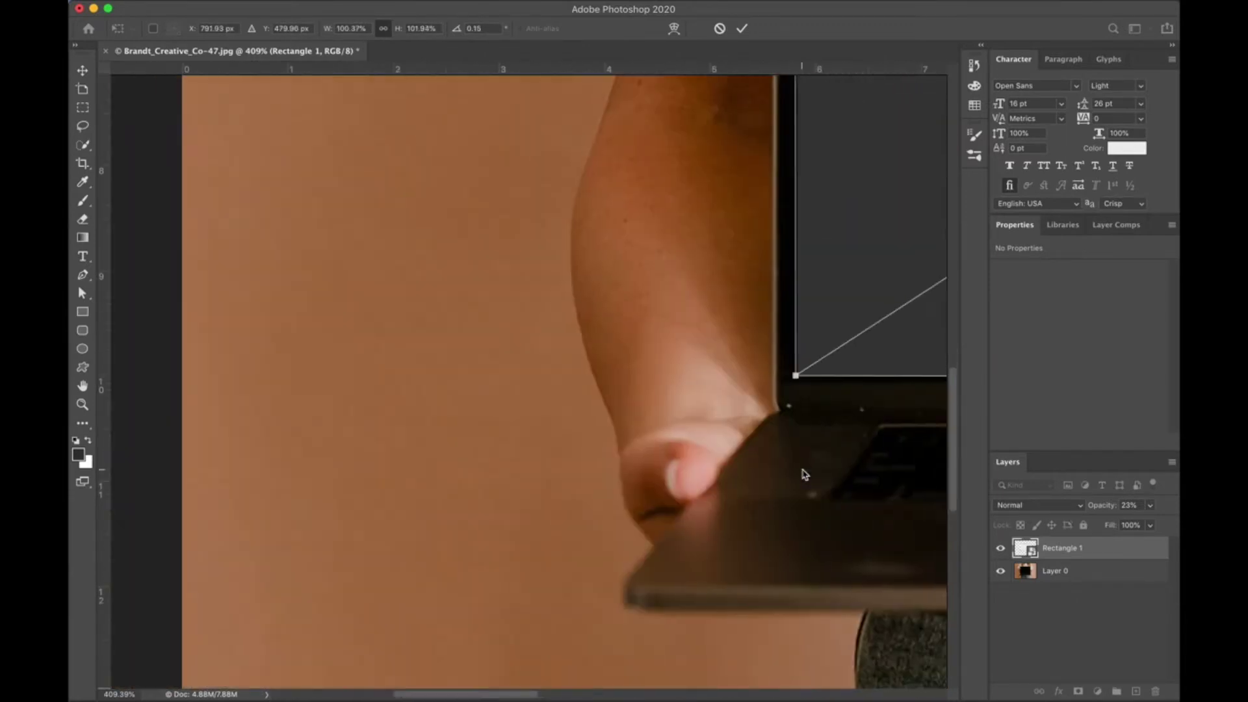
scroll(800, 471, right, 4)
Align the bottom-left corner, refine the top-left corner, and commit the distortion.
mouse_move(585, 386)
mouse_down()
mouse_move(685, 301)
mouse_move(573, 398)
mouse_up()
scroll(573, 398, up, 10)
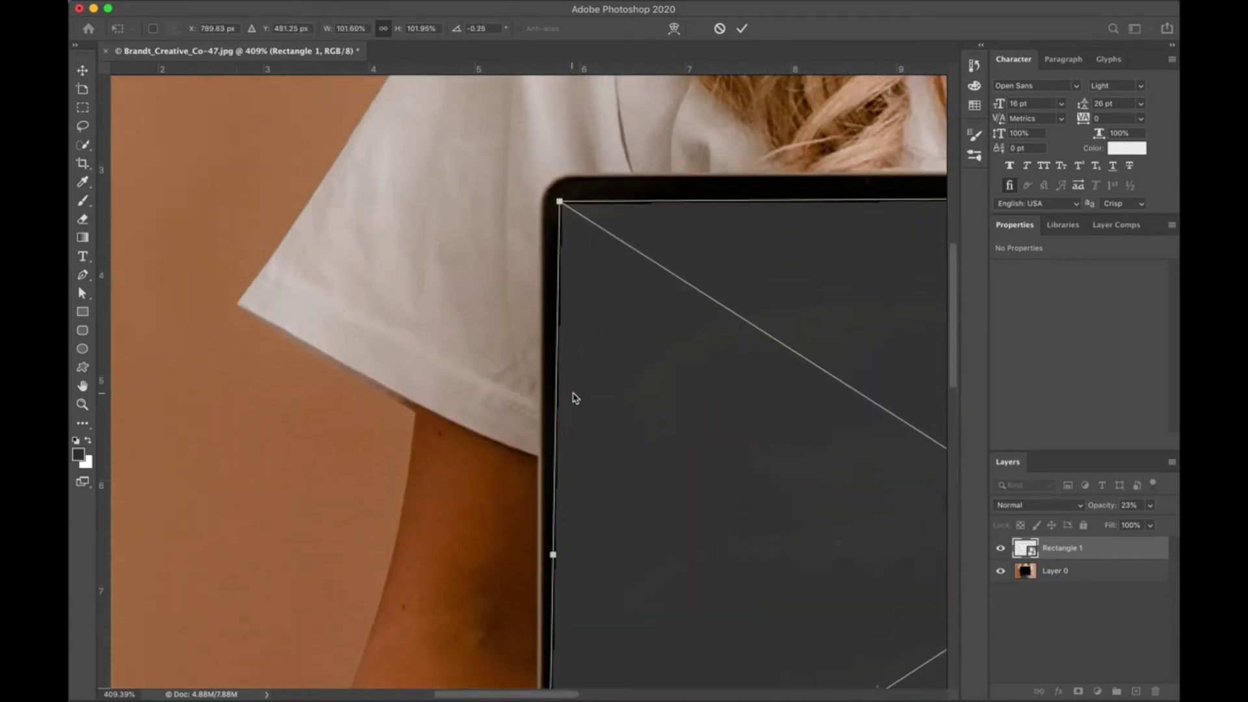
scroll(573, 216, down, 10)
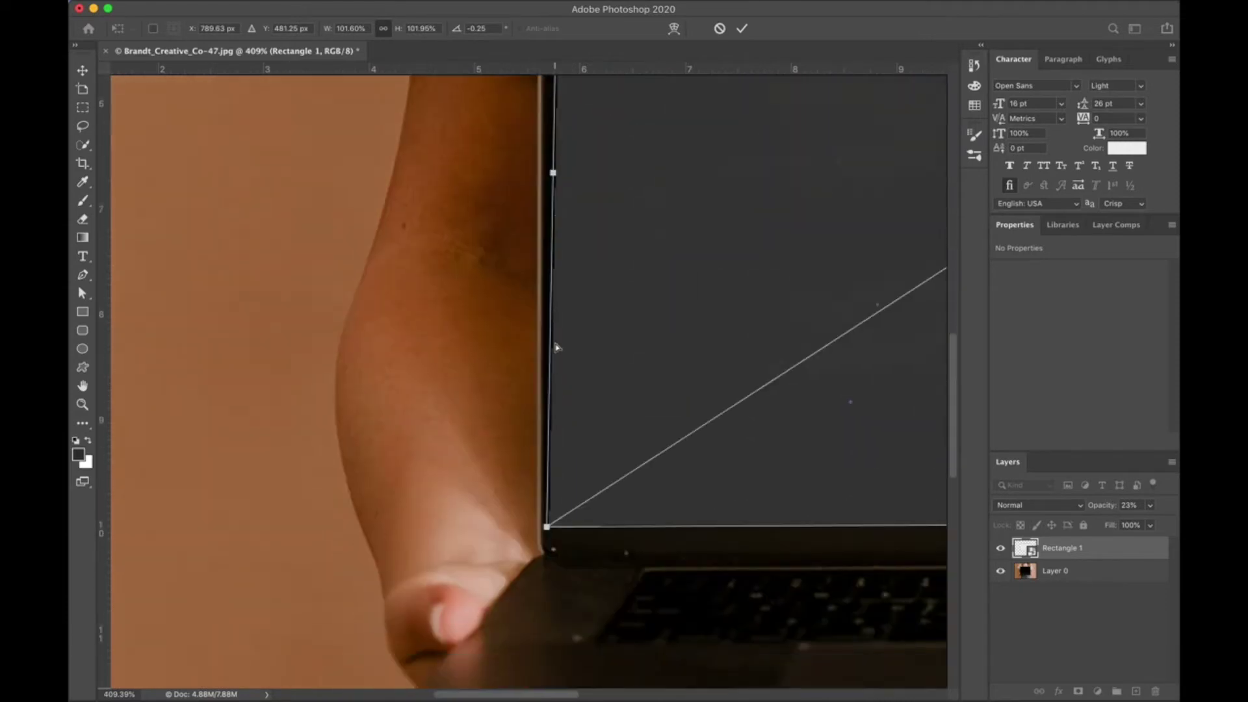
mouse_move(538, 500)
mouse_down()
mouse_move(654, 426)
mouse_move(556, 501)
mouse_up()
scroll(556, 501, up, 10)
mouse_move(541, 235)
mouse_down()
mouse_move(567, 375)
mouse_move(544, 230)
mouse_up()
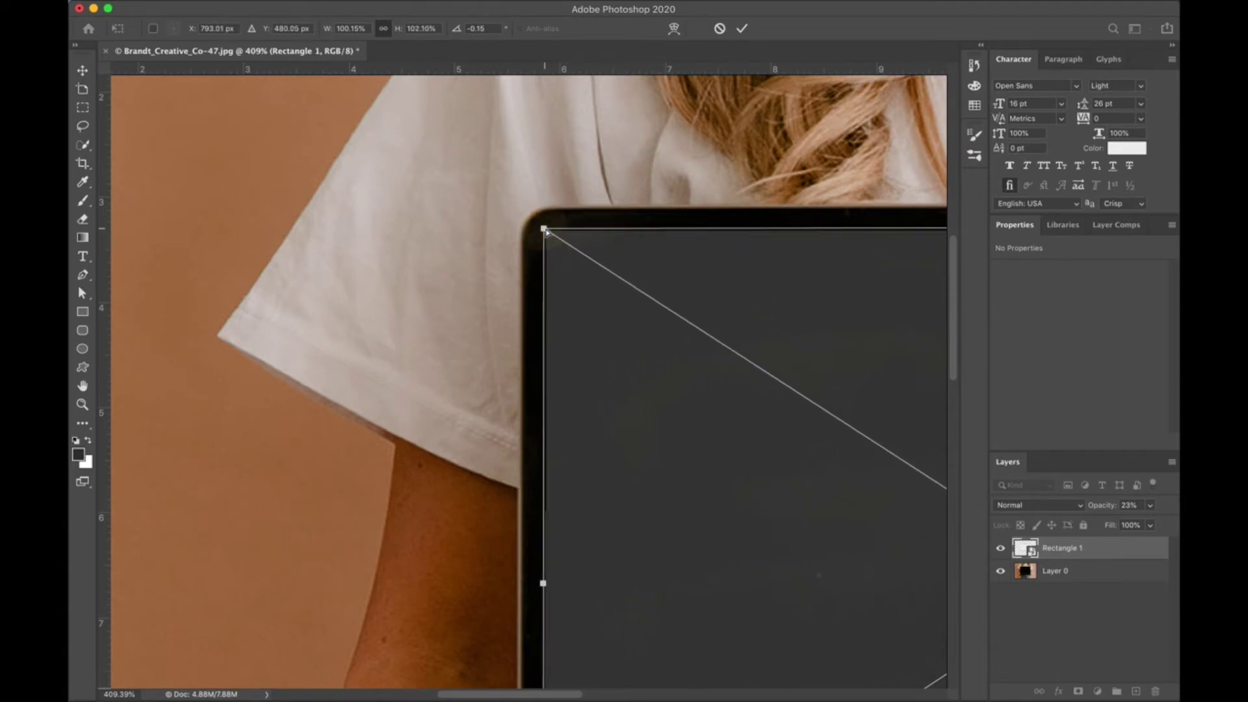
scroll(544, 229, down, 6)
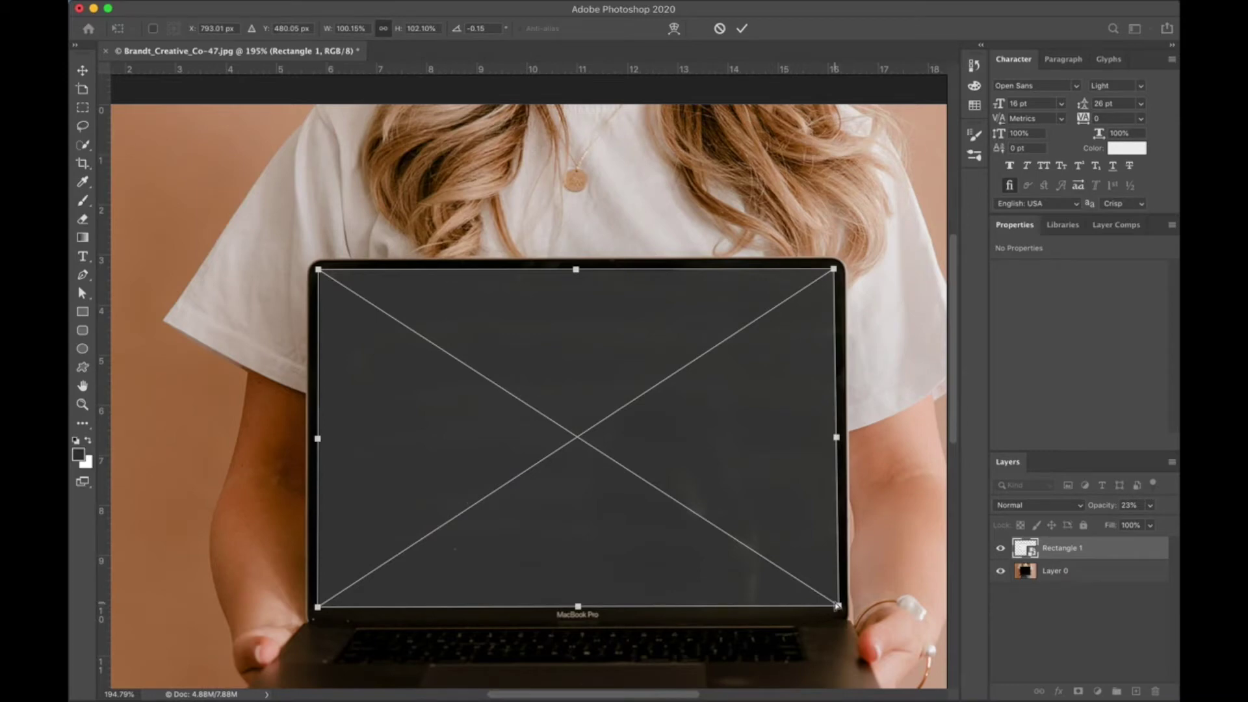
key(Return)
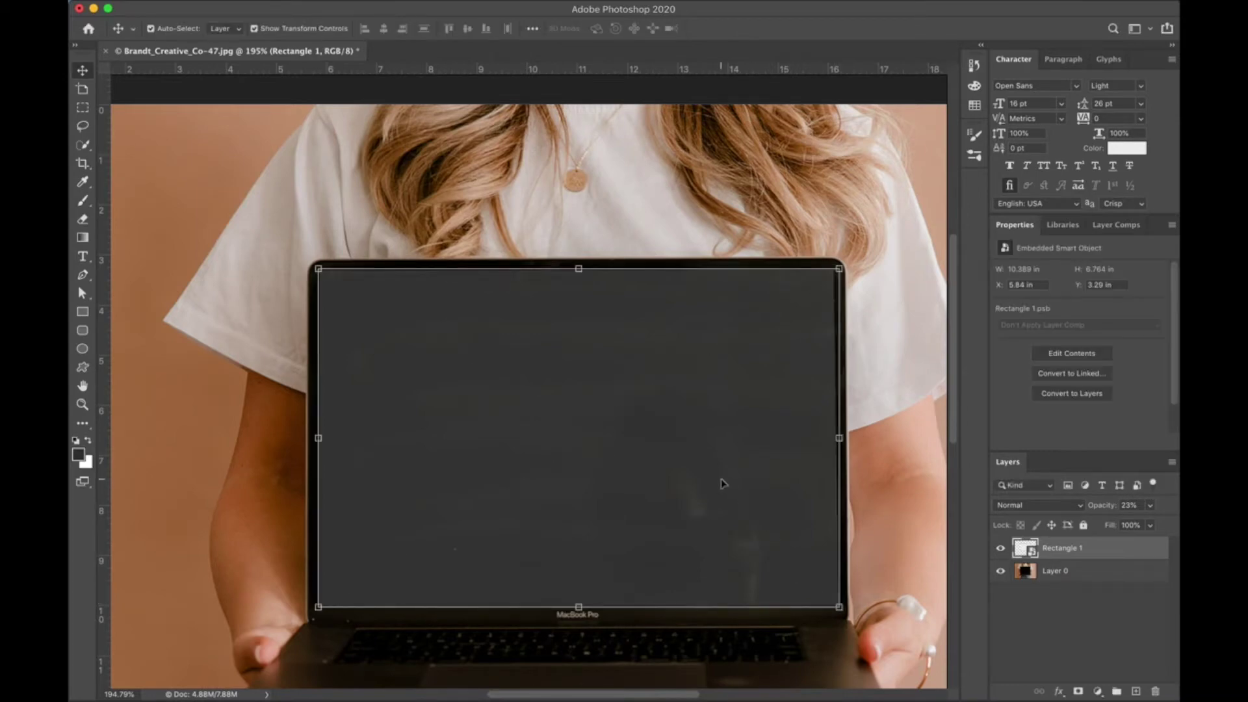
Restore Rectangle 1 to 100% opacity.
click(1151, 506)
drag(1158, 520, 1169, 523)
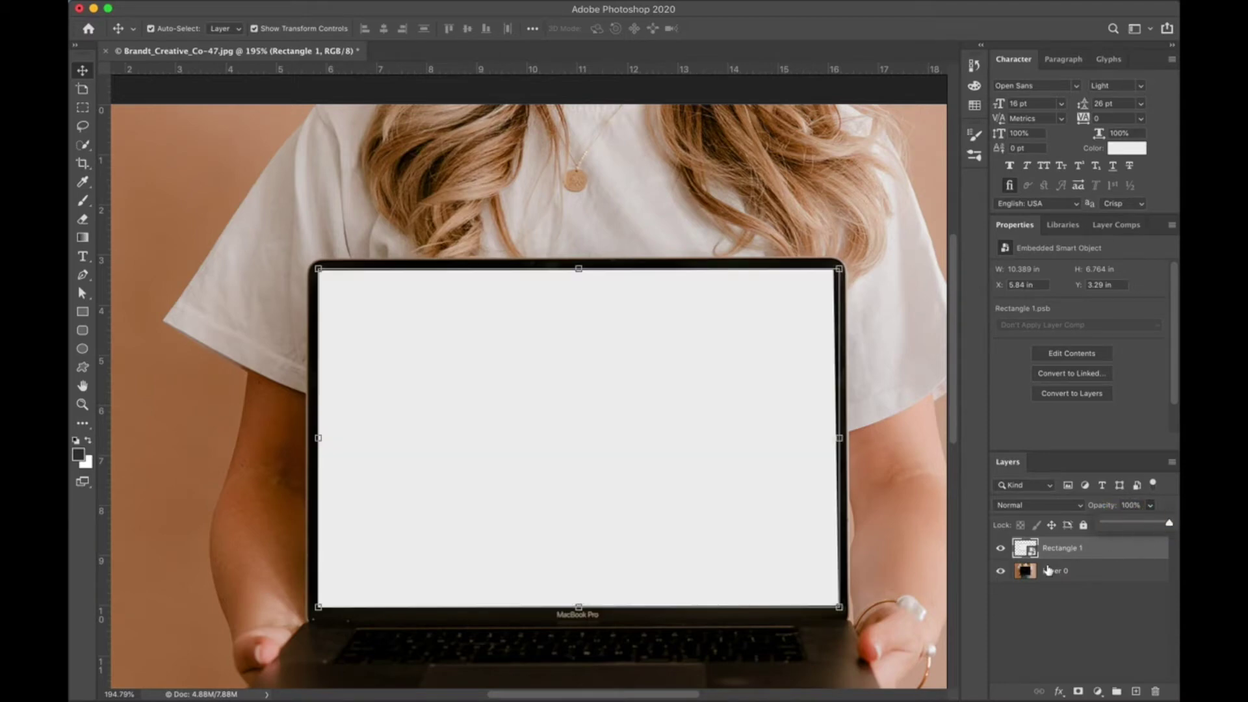
scroll(716, 488, down, 4)
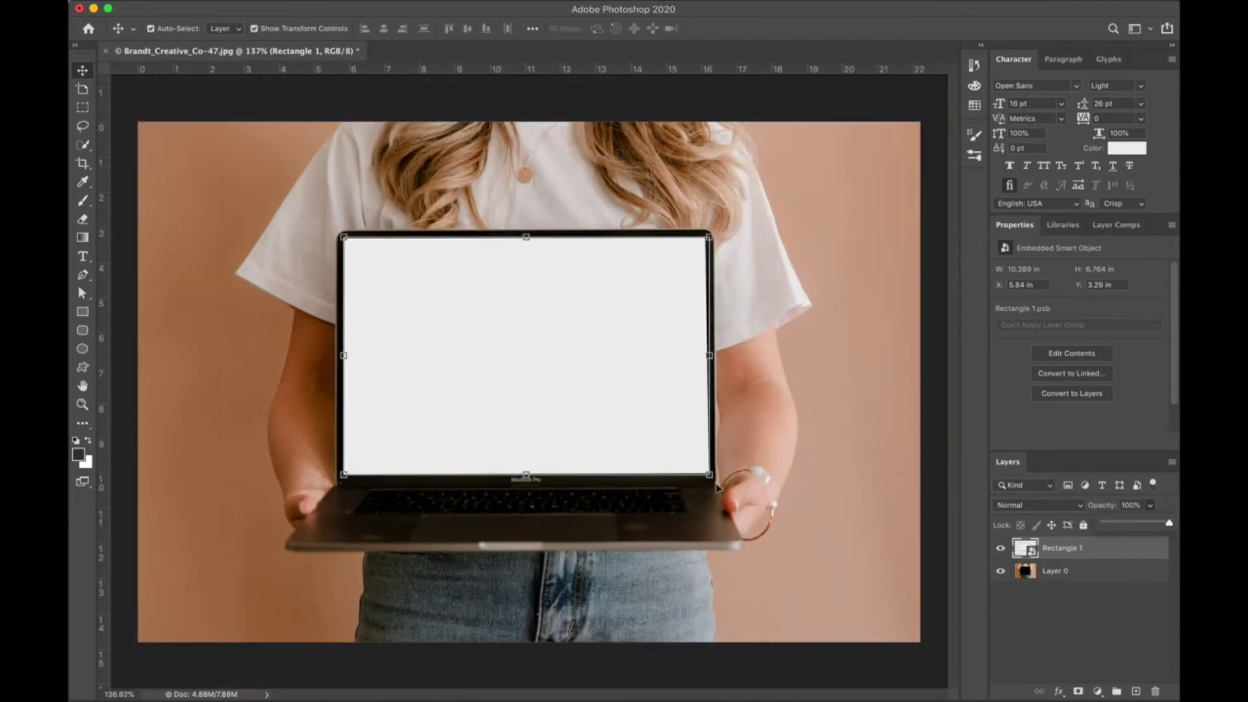
click(1033, 553)
Open Rectangle 1's smart object contents and change the rectangle's fill from white to black.
double_click(1032, 551)
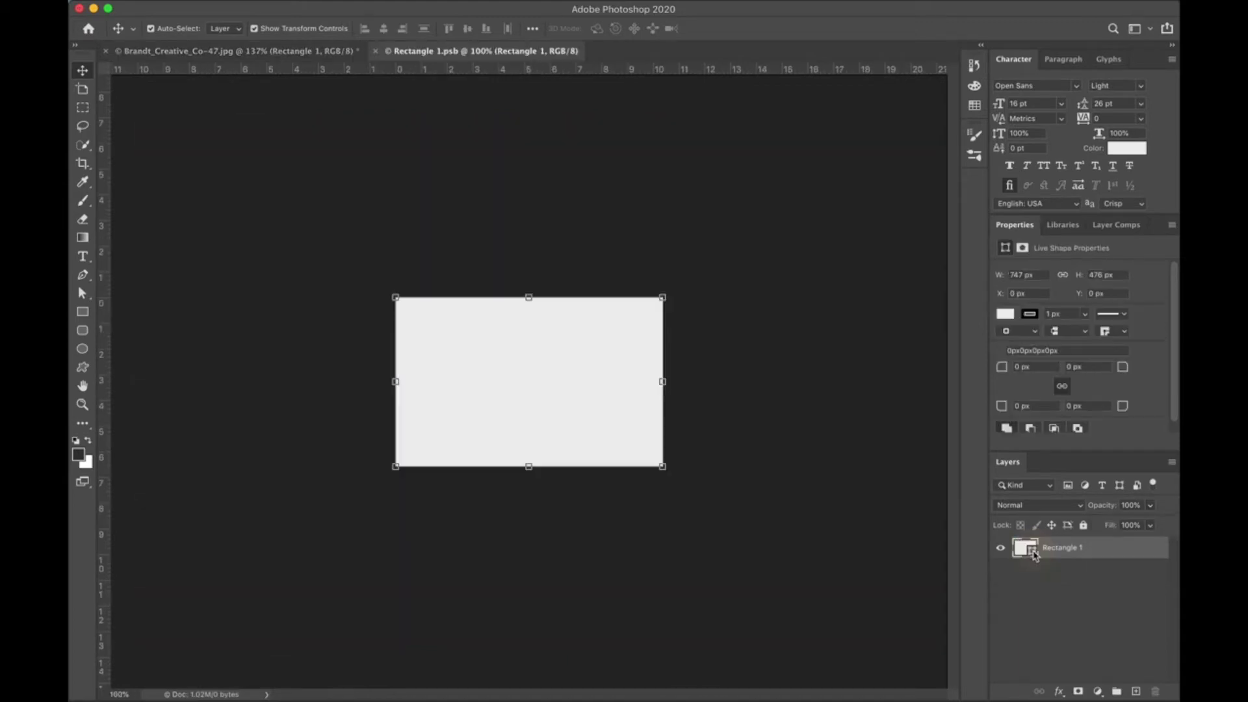
scroll(617, 358, up, 5)
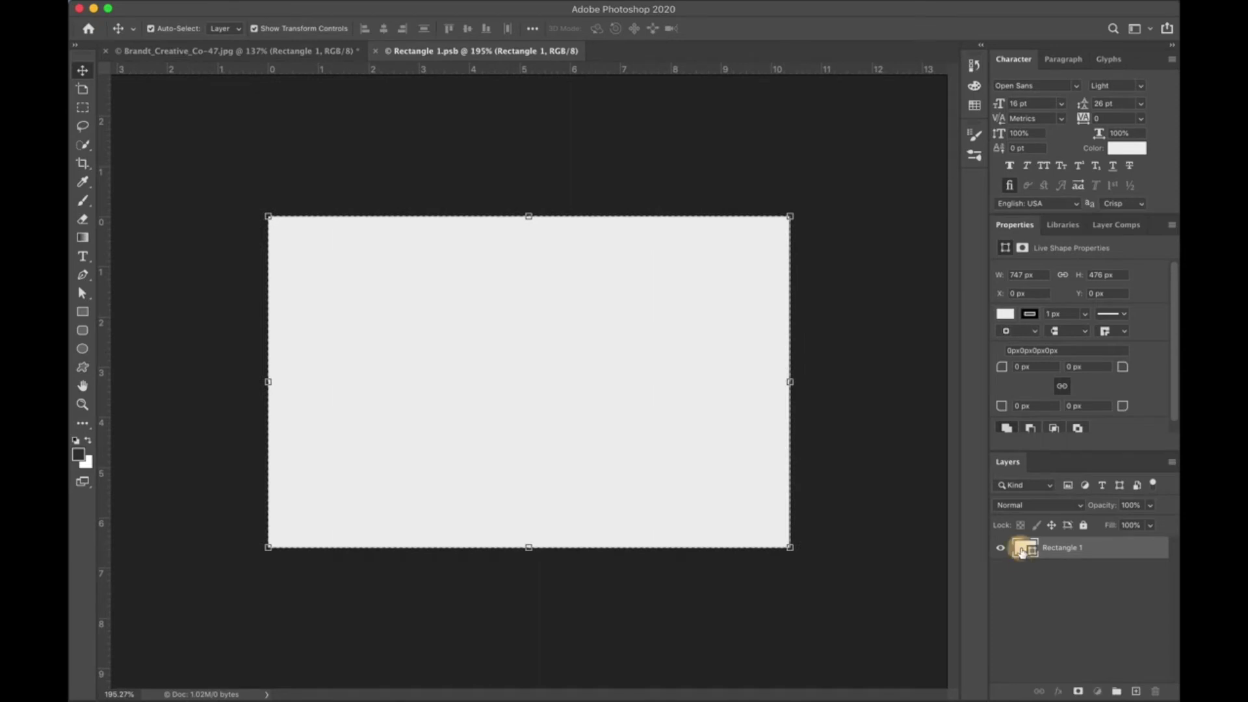
click(1005, 314)
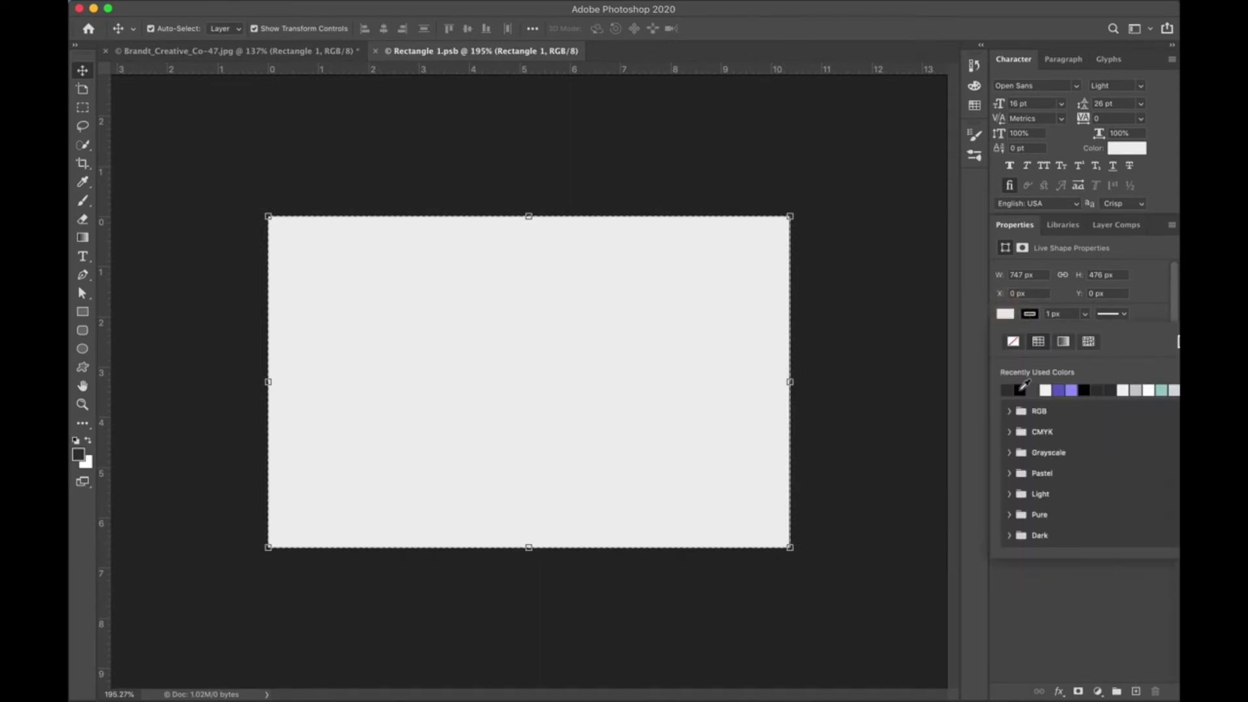
click(1007, 389)
click(973, 358)
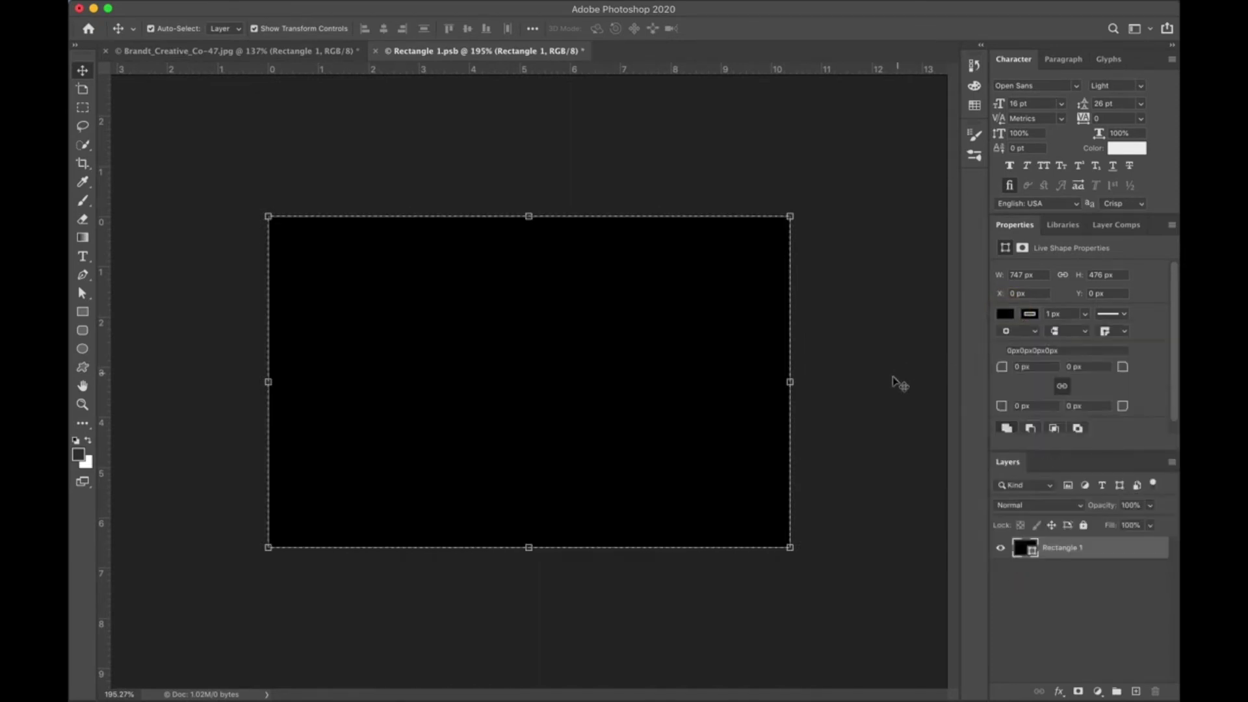
click(891, 377)
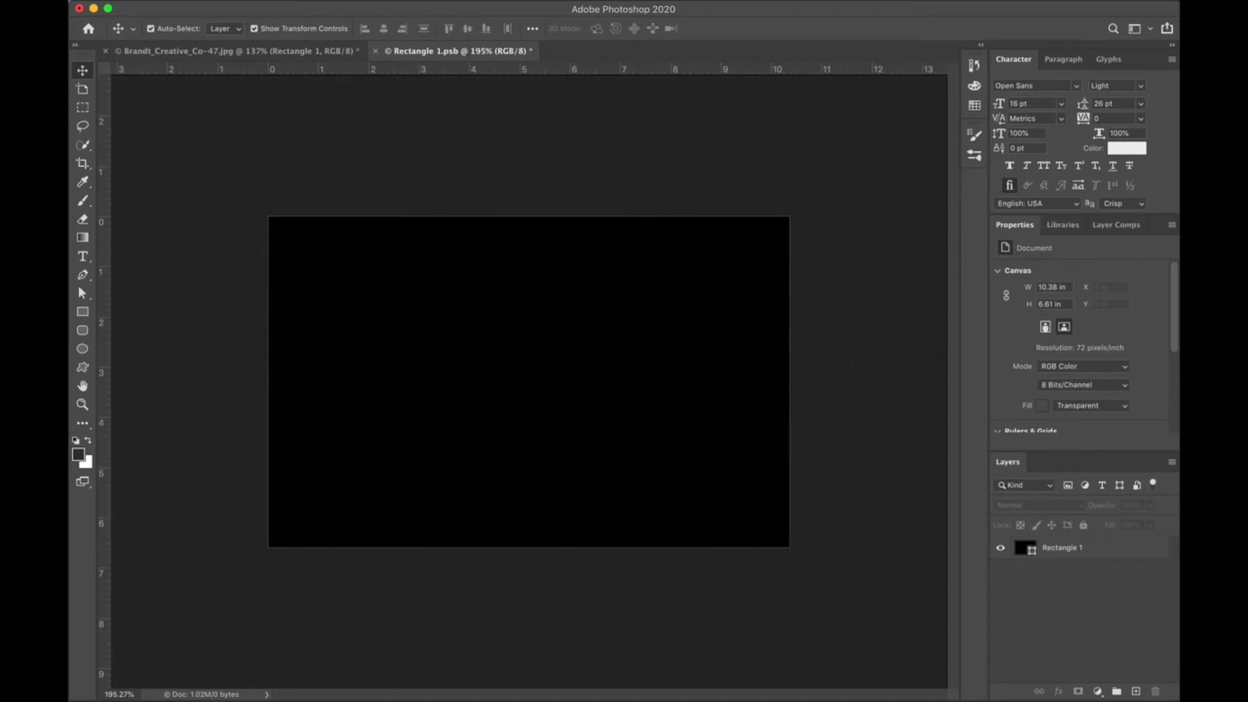
mouse_move(824, 689)
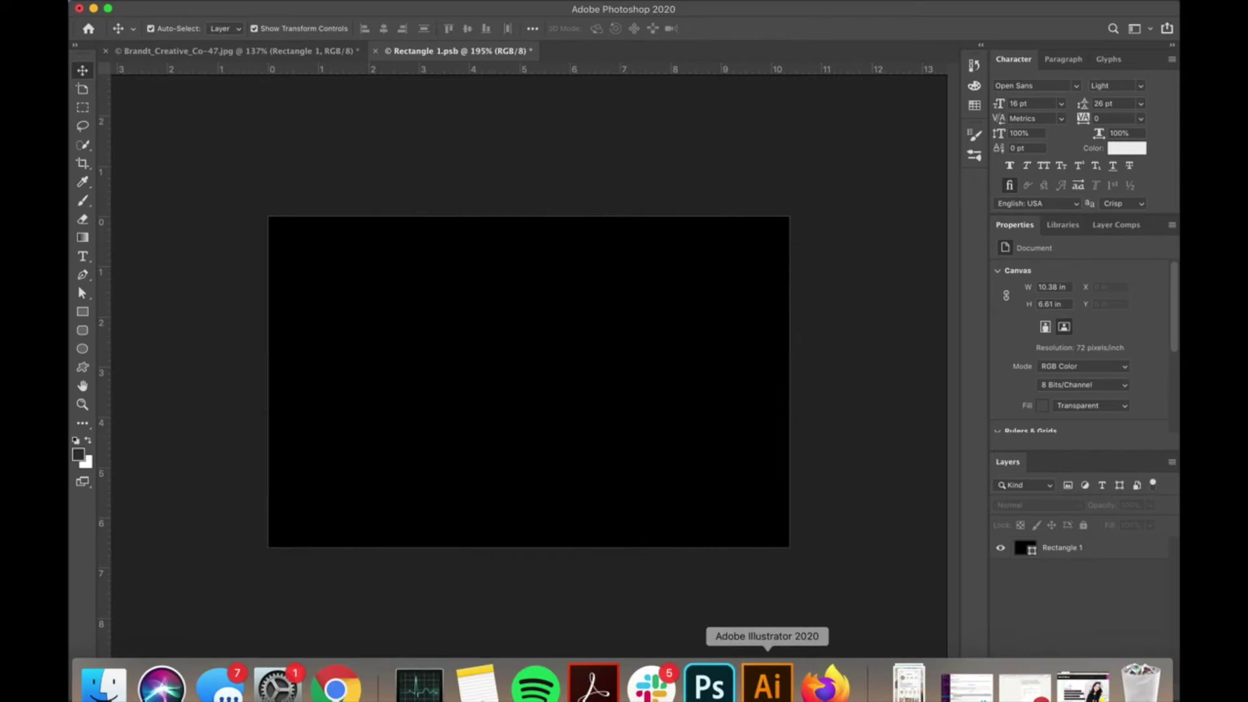
click(824, 683)
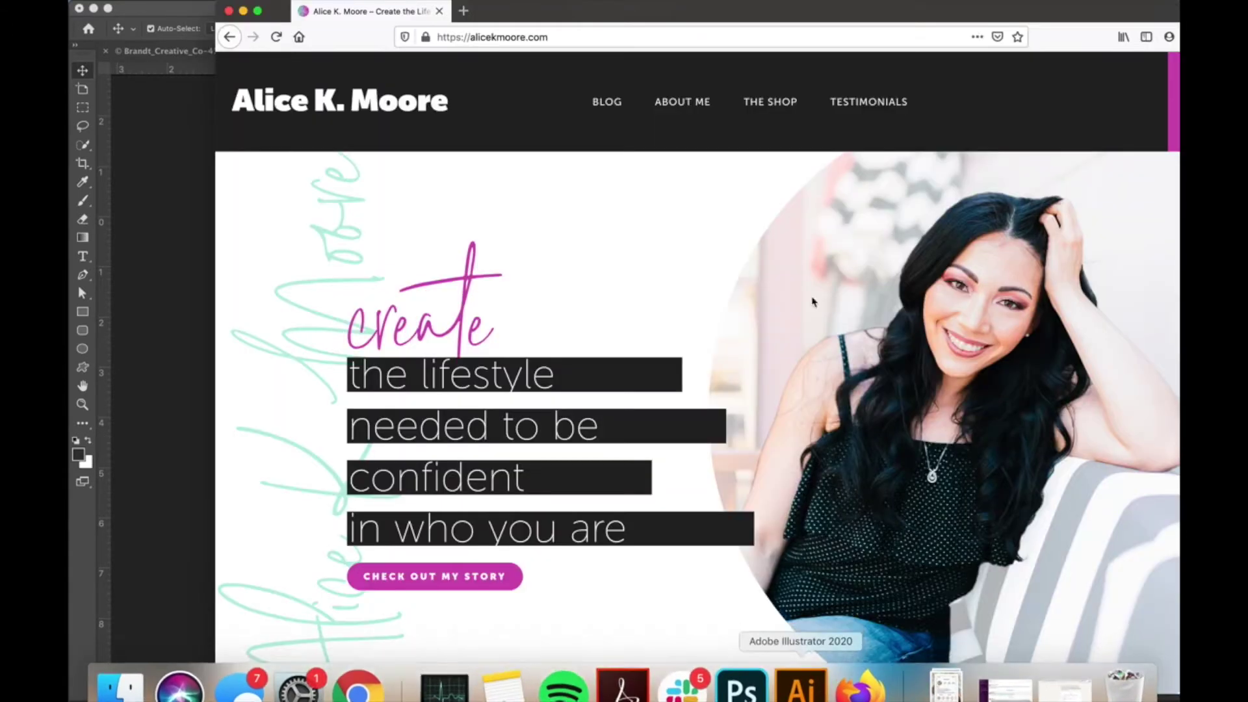
click(976, 37)
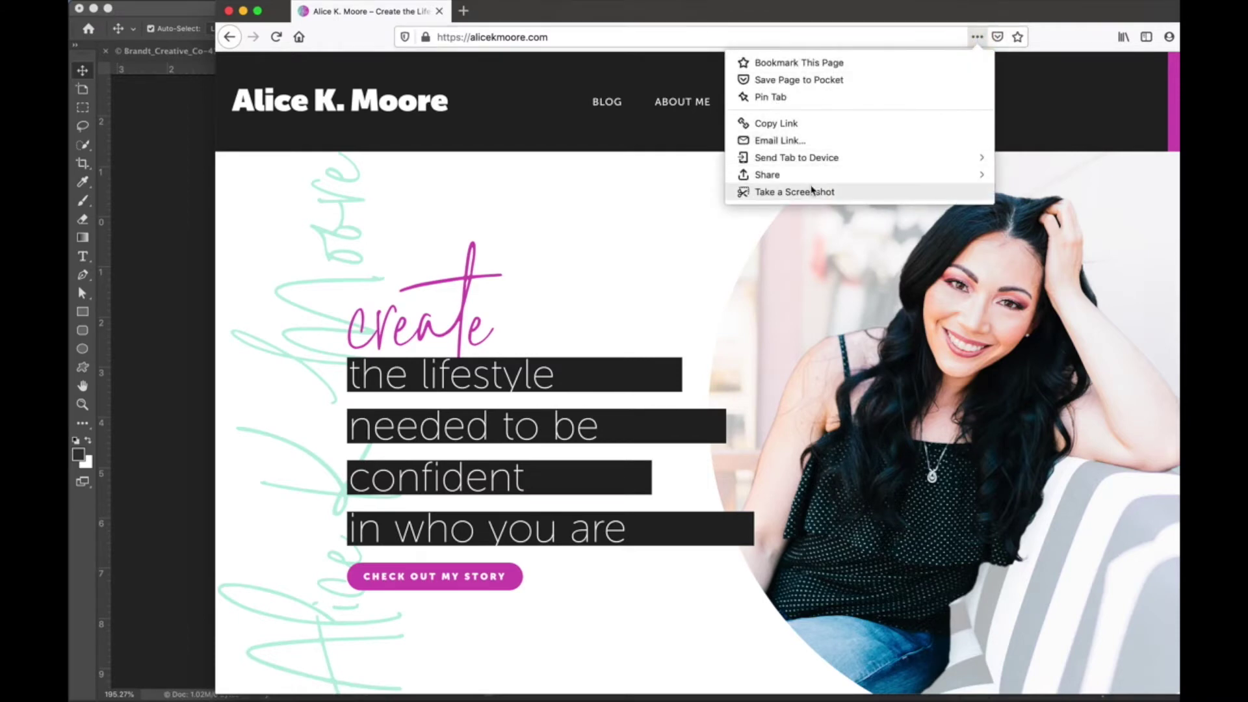
click(425, 177)
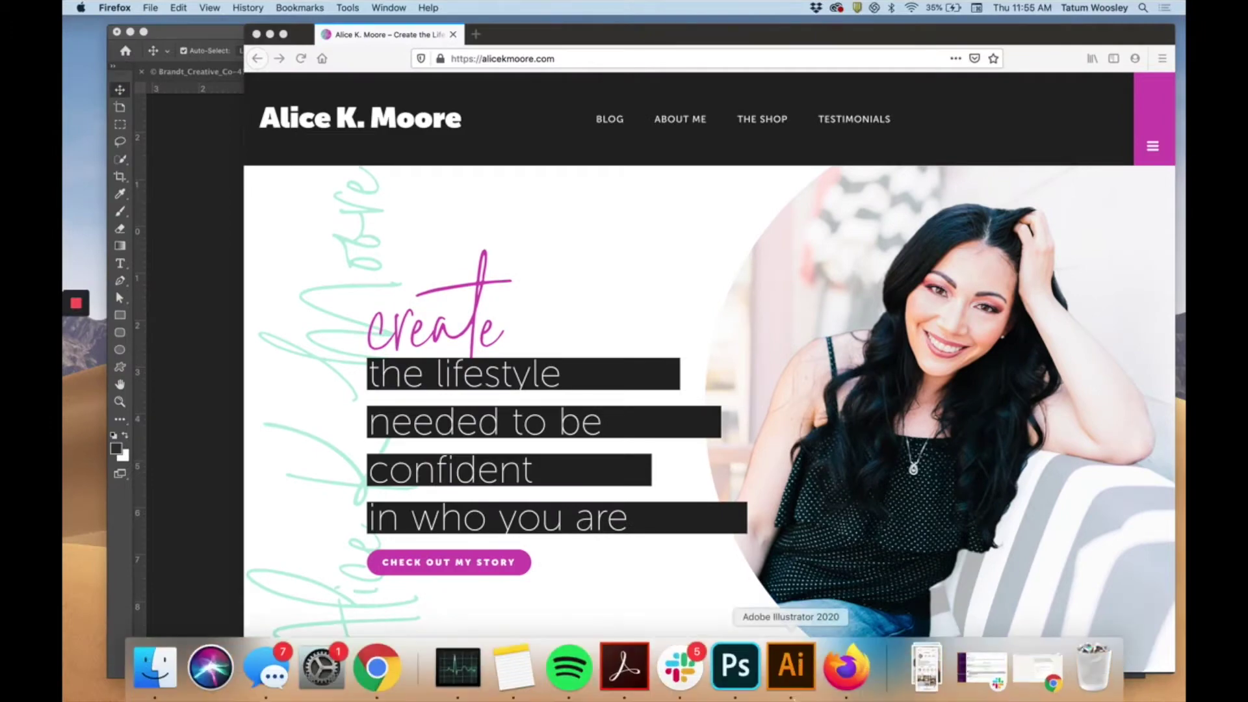
click(842, 684)
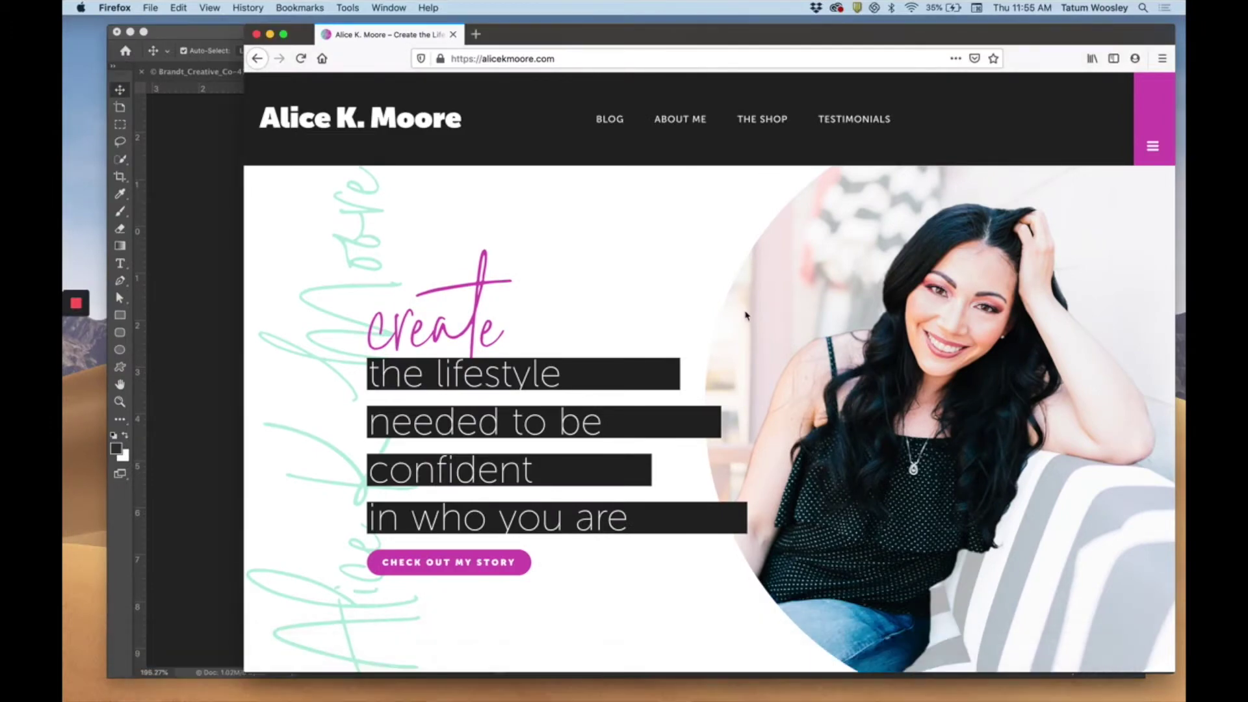
scroll(774, 368, down, 10)
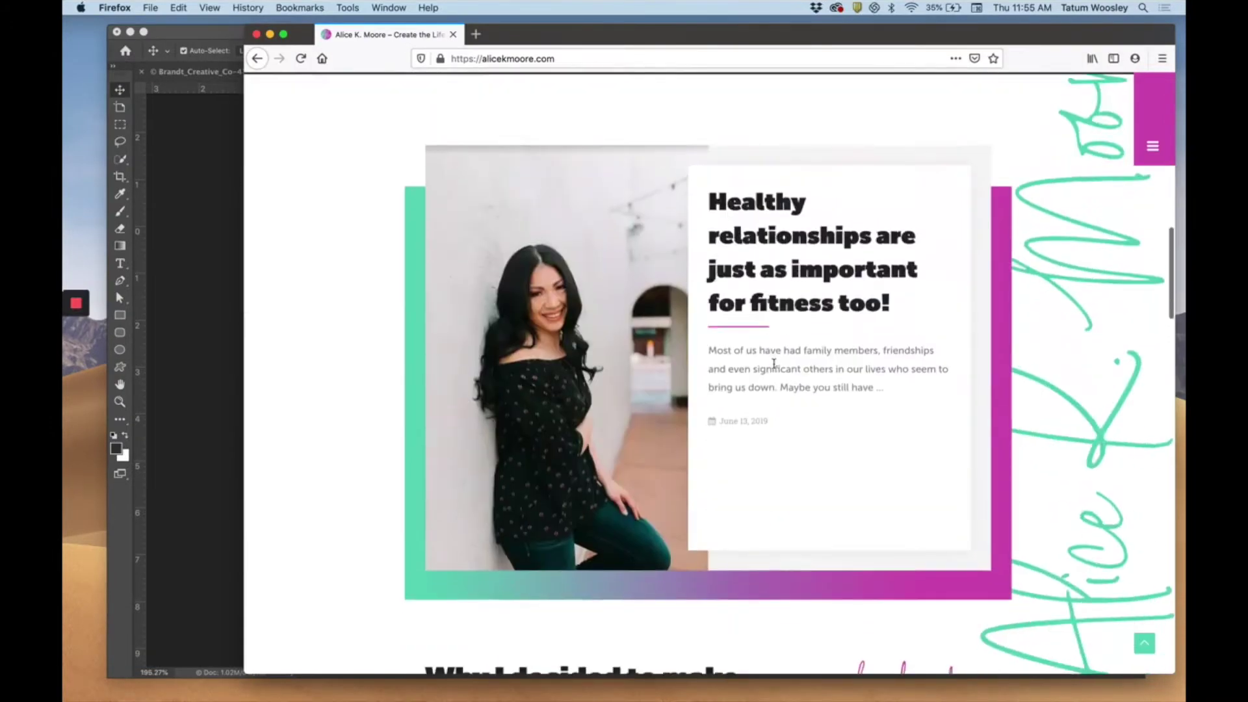
scroll(774, 367, up, 10)
Download a full-page screenshot of the homepage and switch back to Photoshop.
click(956, 58)
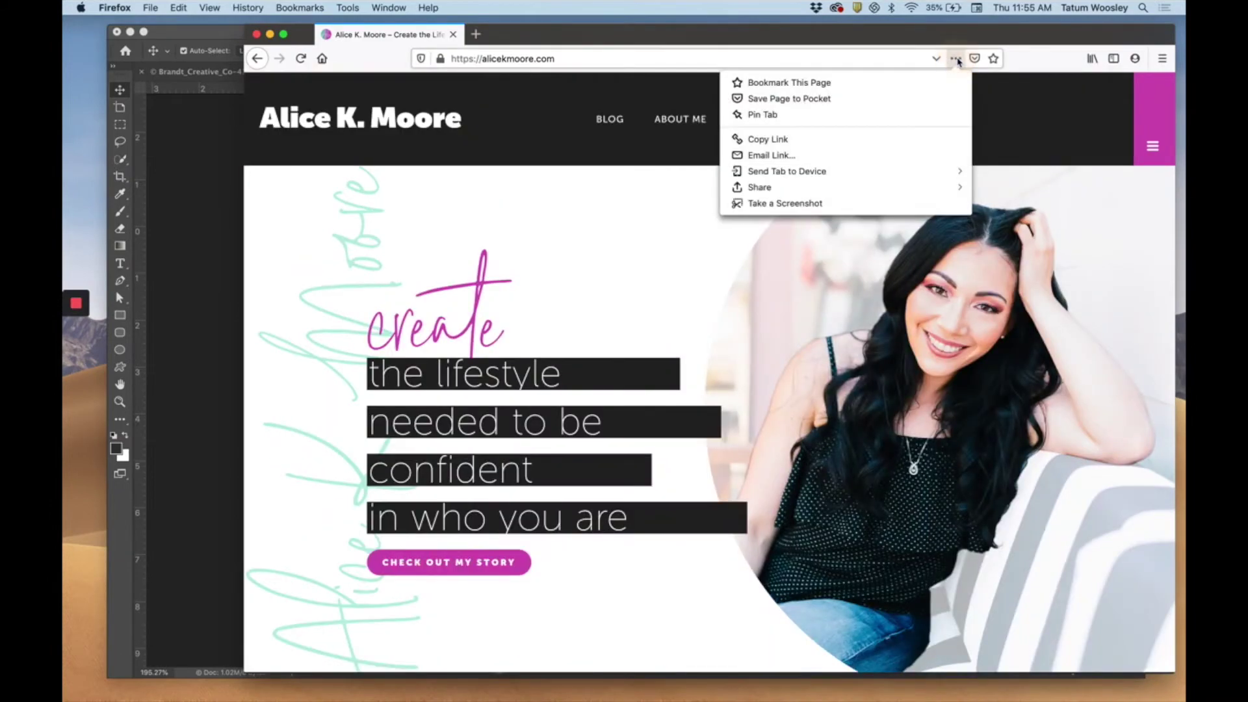
click(781, 205)
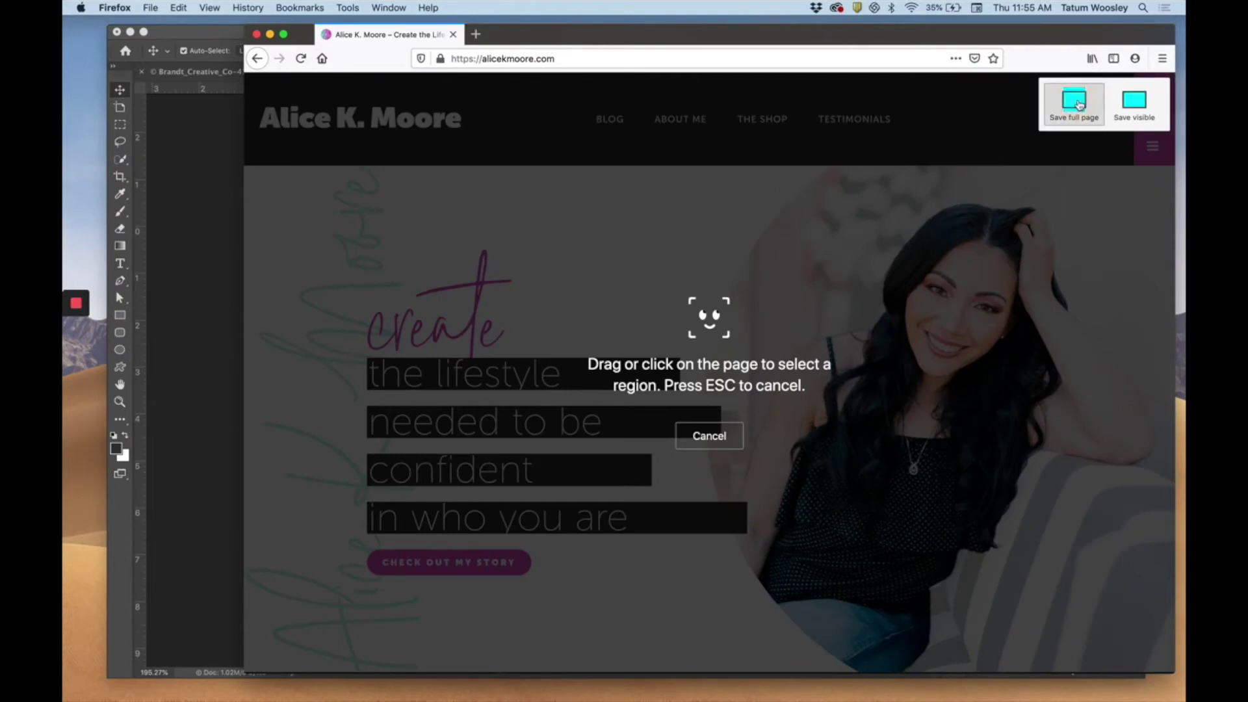
click(1079, 104)
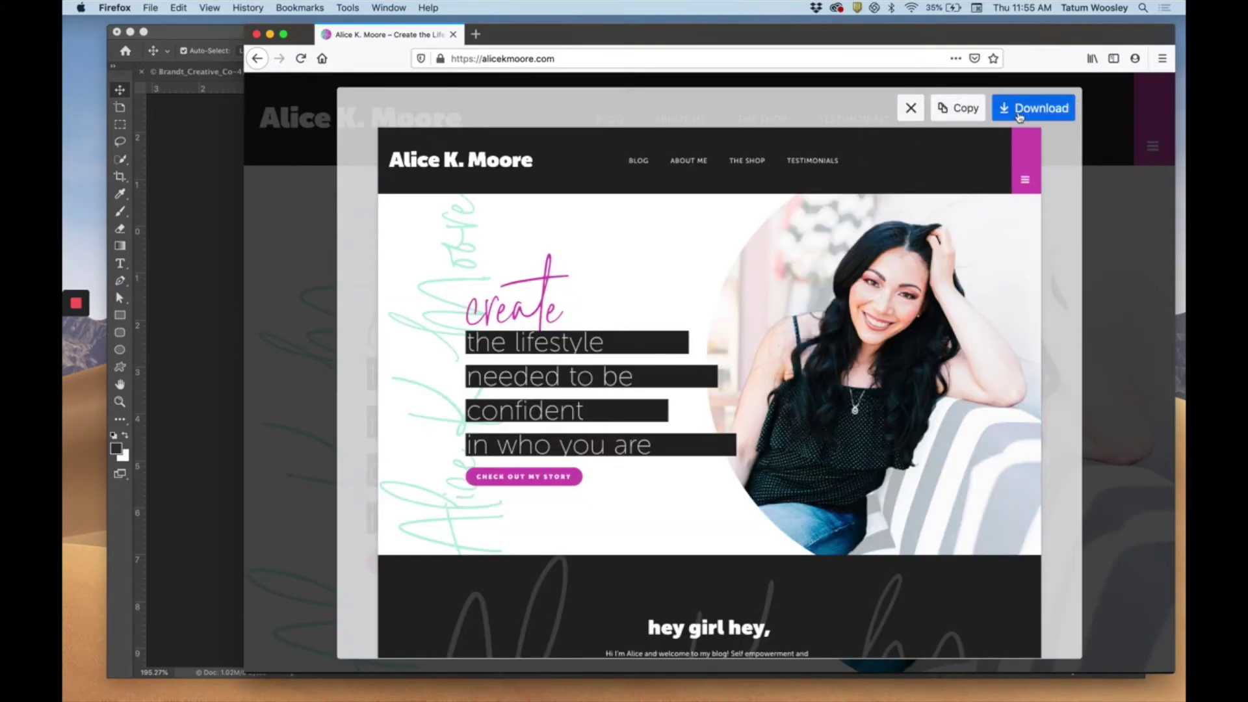
click(1019, 116)
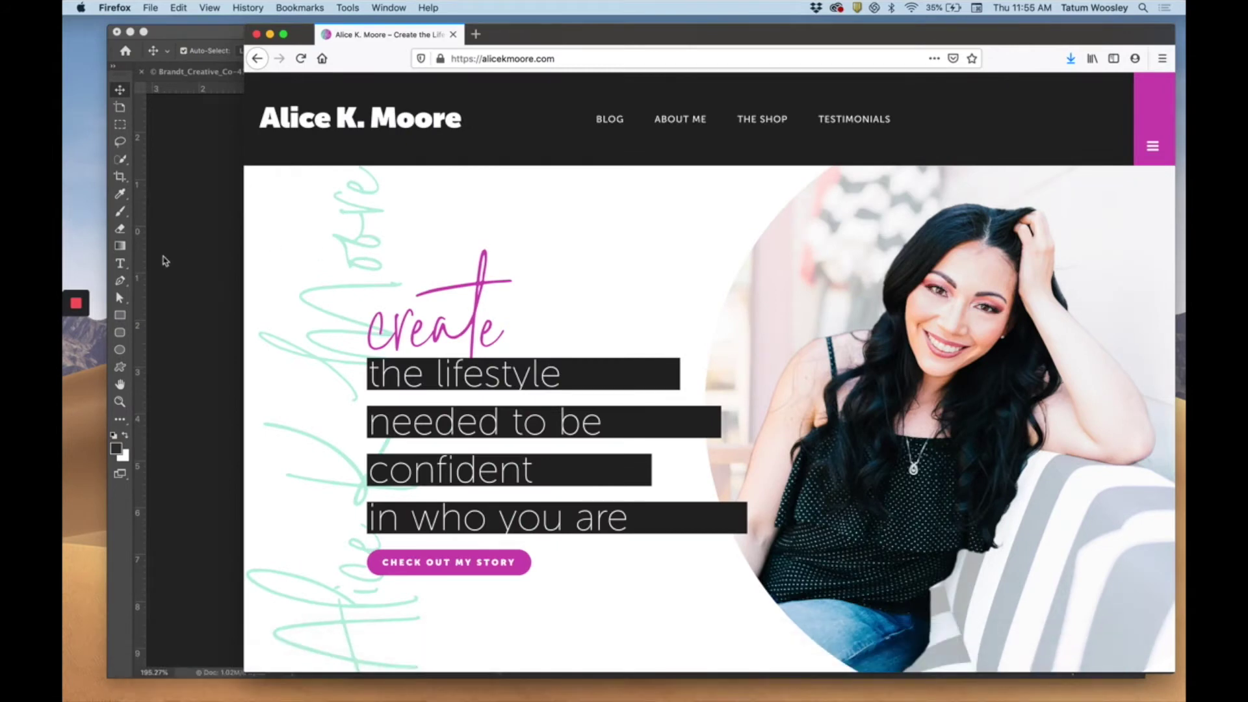
click(163, 259)
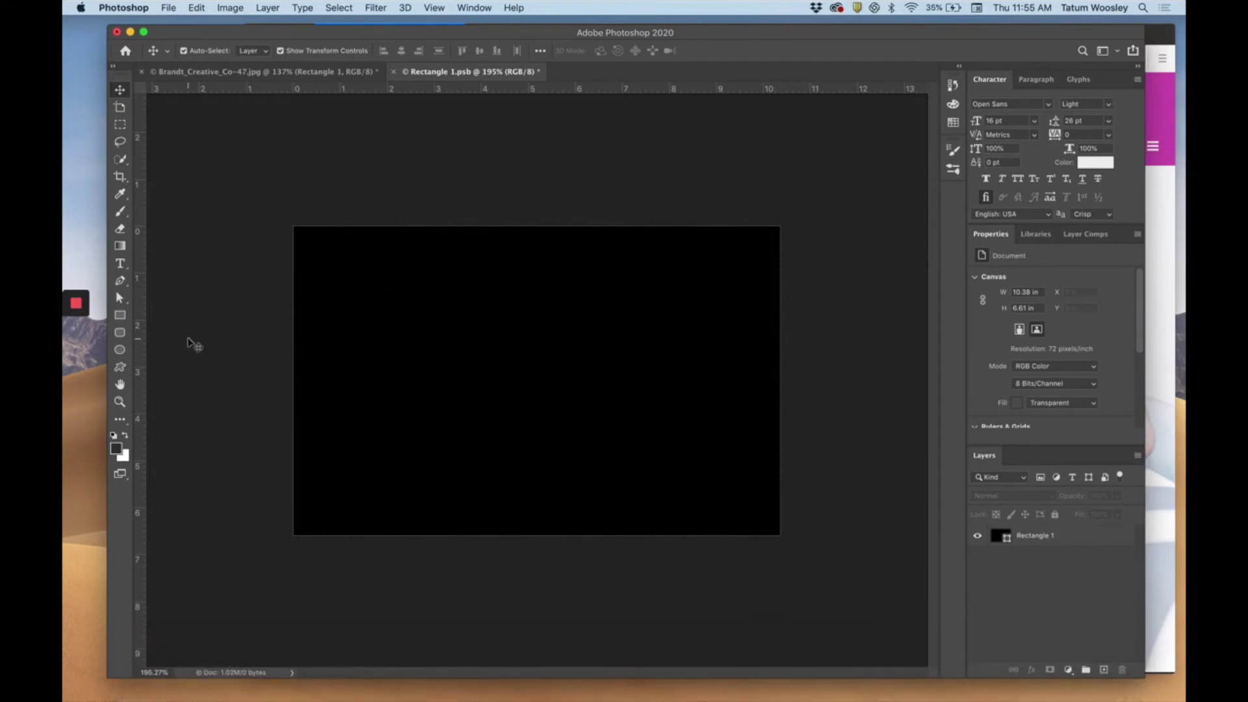
Place the downloaded homepage screenshot onto the black Rectangle 1.psb canvas.
click(913, 694)
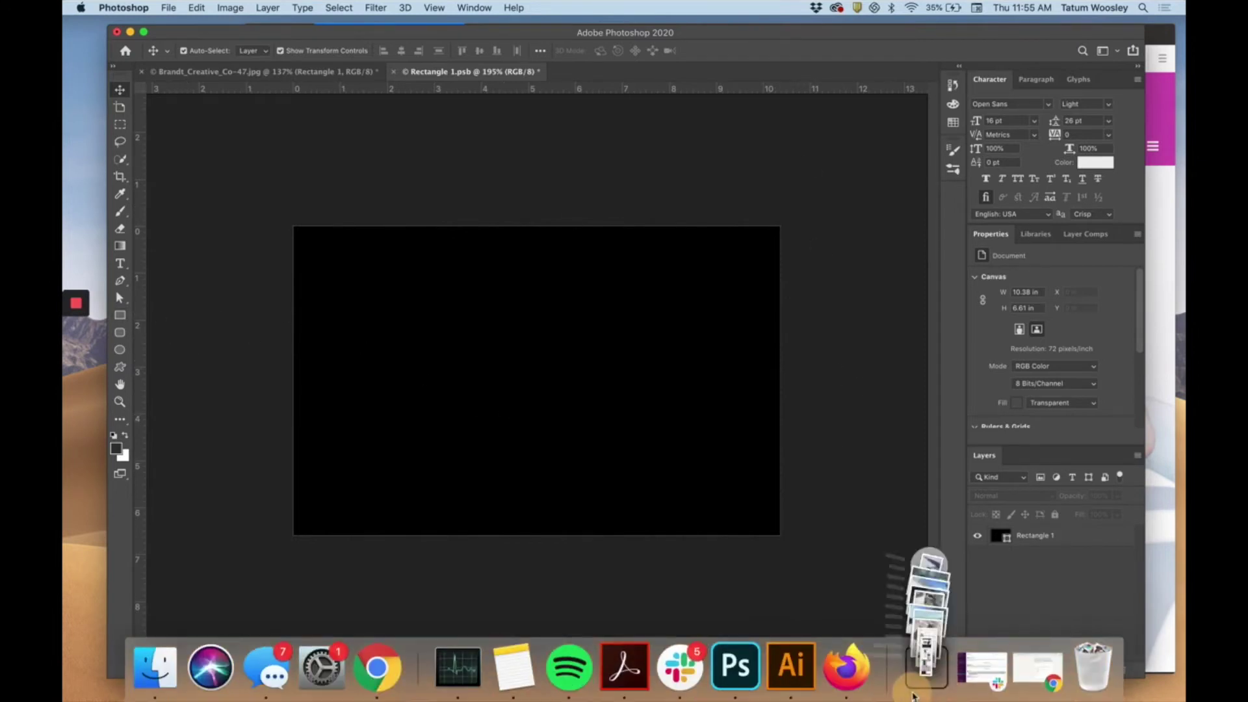
drag(942, 592, 567, 422)
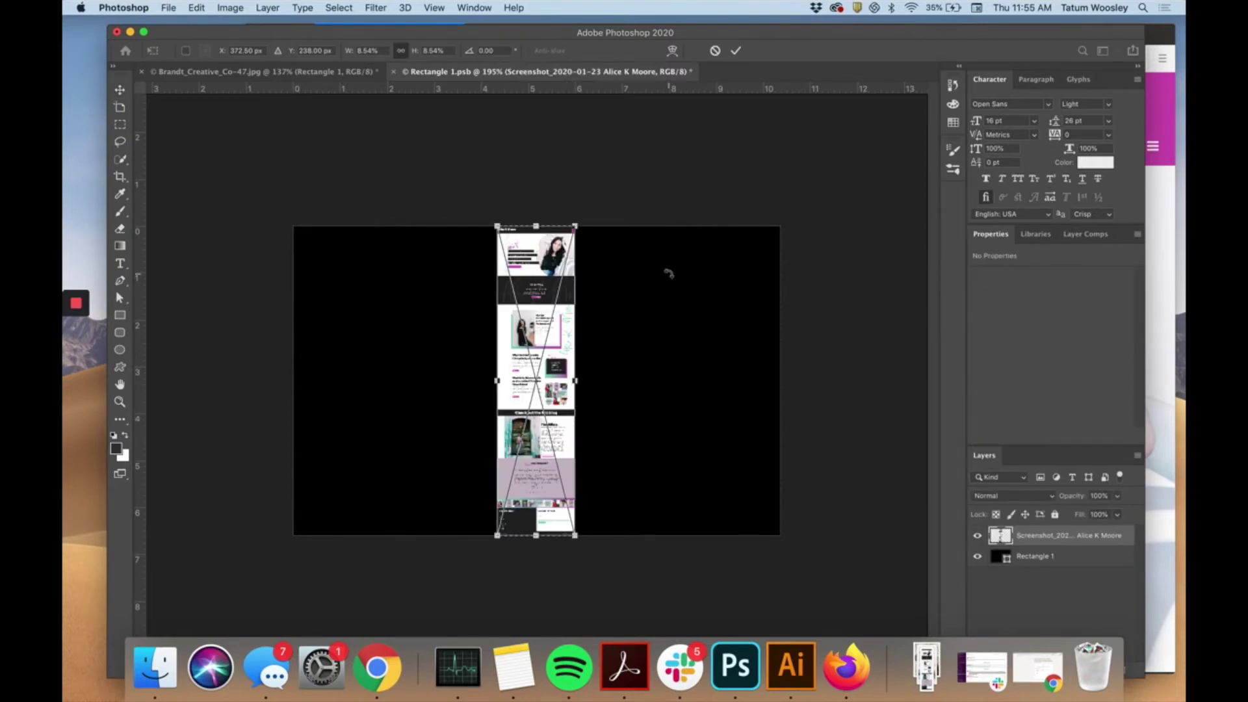
key(Return)
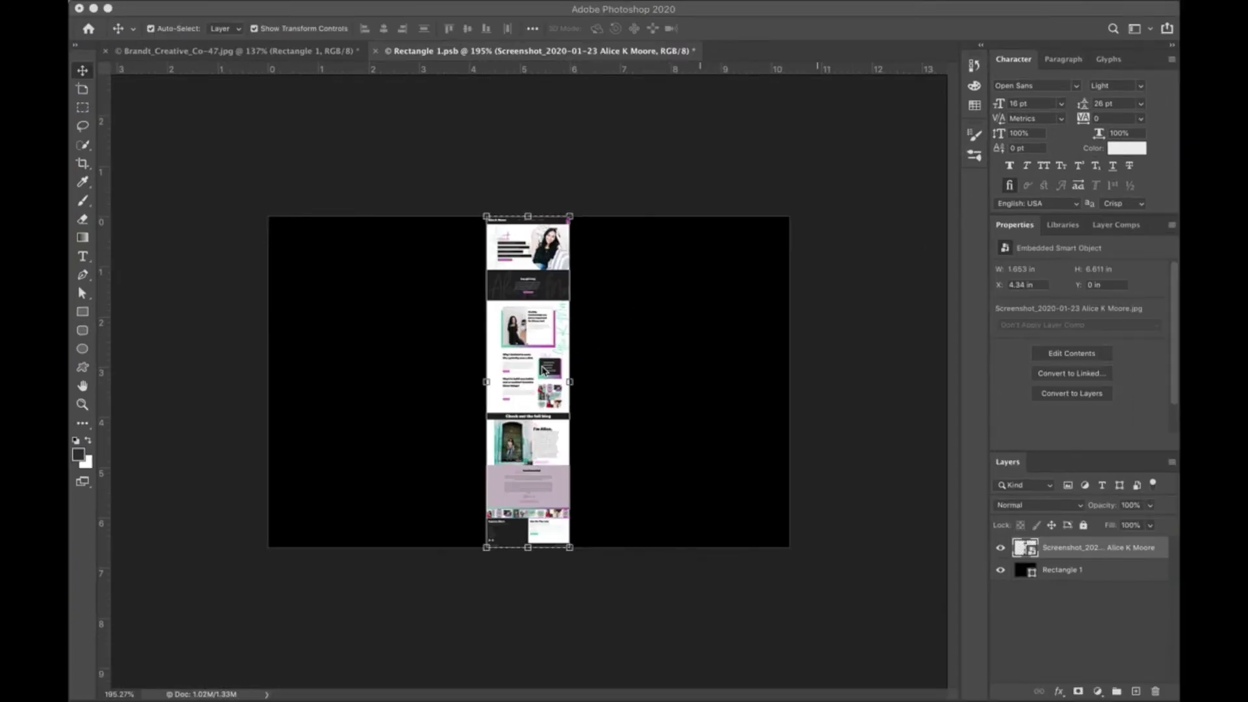
Scale the screenshot to the full canvas width and align its header with the canvas top.
click(634, 382)
key(super+equal)
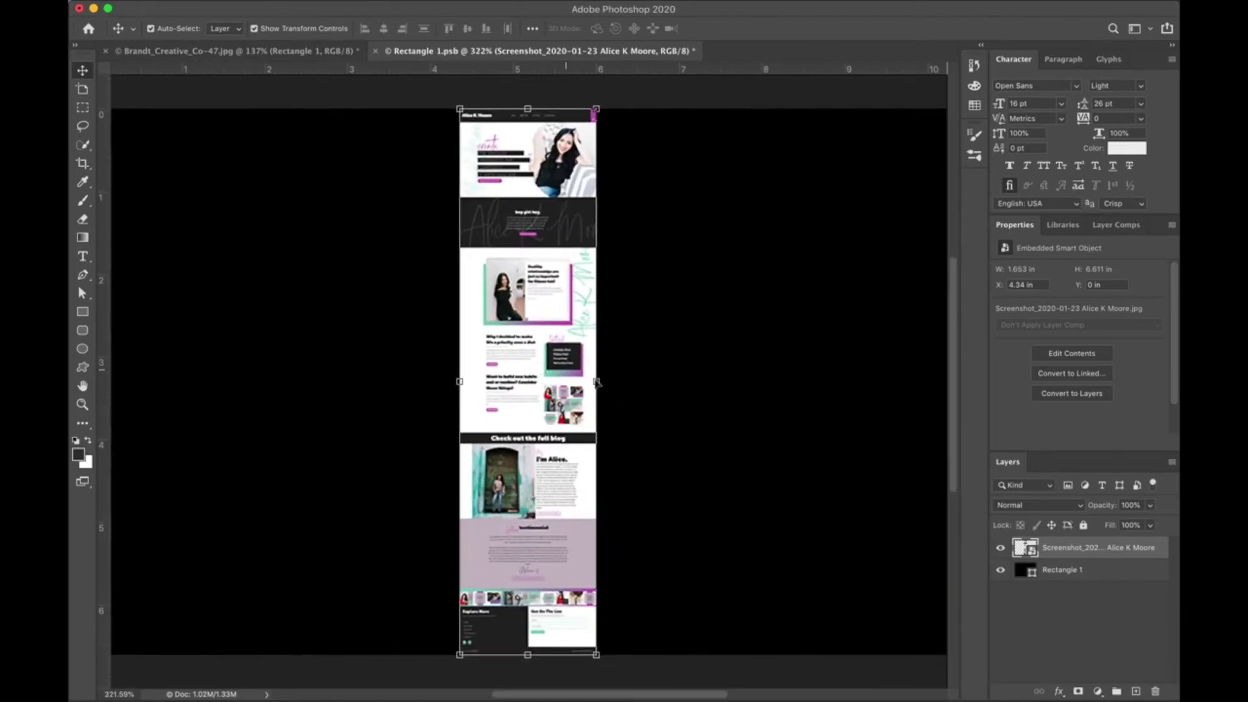
scroll(588, 380, down, 2)
drag(591, 381, 877, 381)
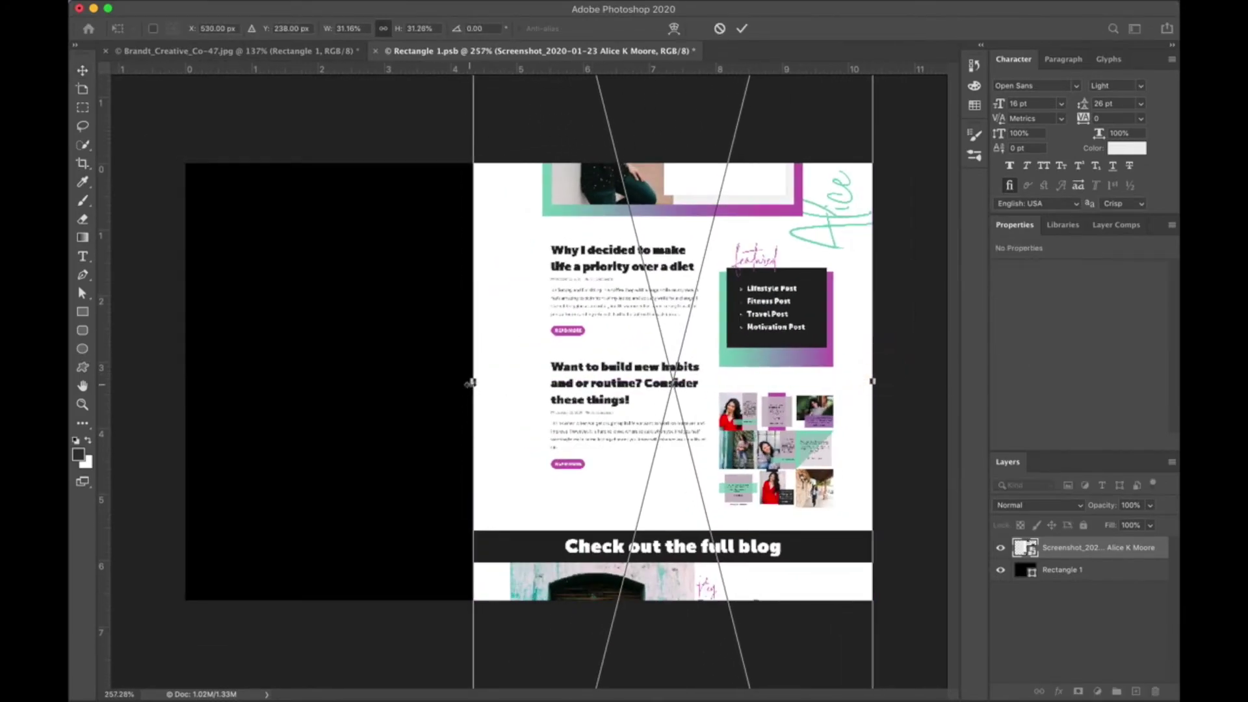
drag(476, 382, 185, 381)
mouse_move(339, 274)
mouse_down()
mouse_move(370, 479)
mouse_move(376, 365)
mouse_move(405, 297)
mouse_move(393, 555)
mouse_up()
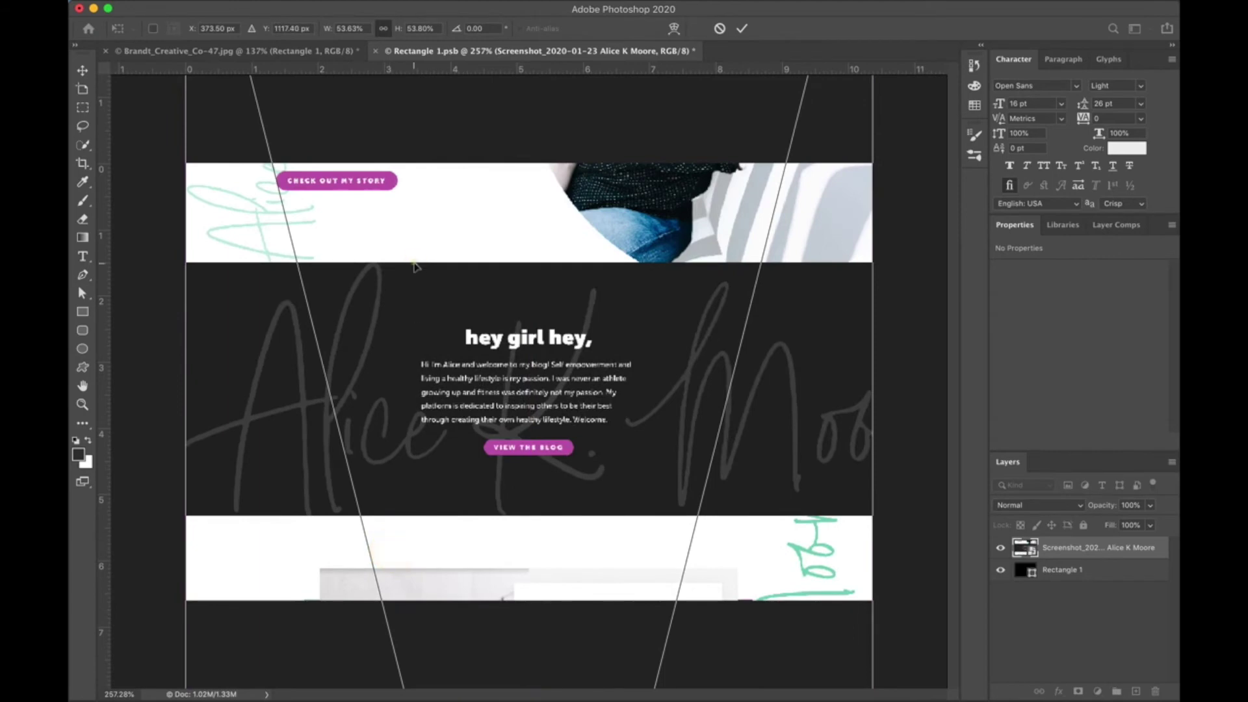
drag(403, 250, 412, 498)
drag(434, 277, 426, 388)
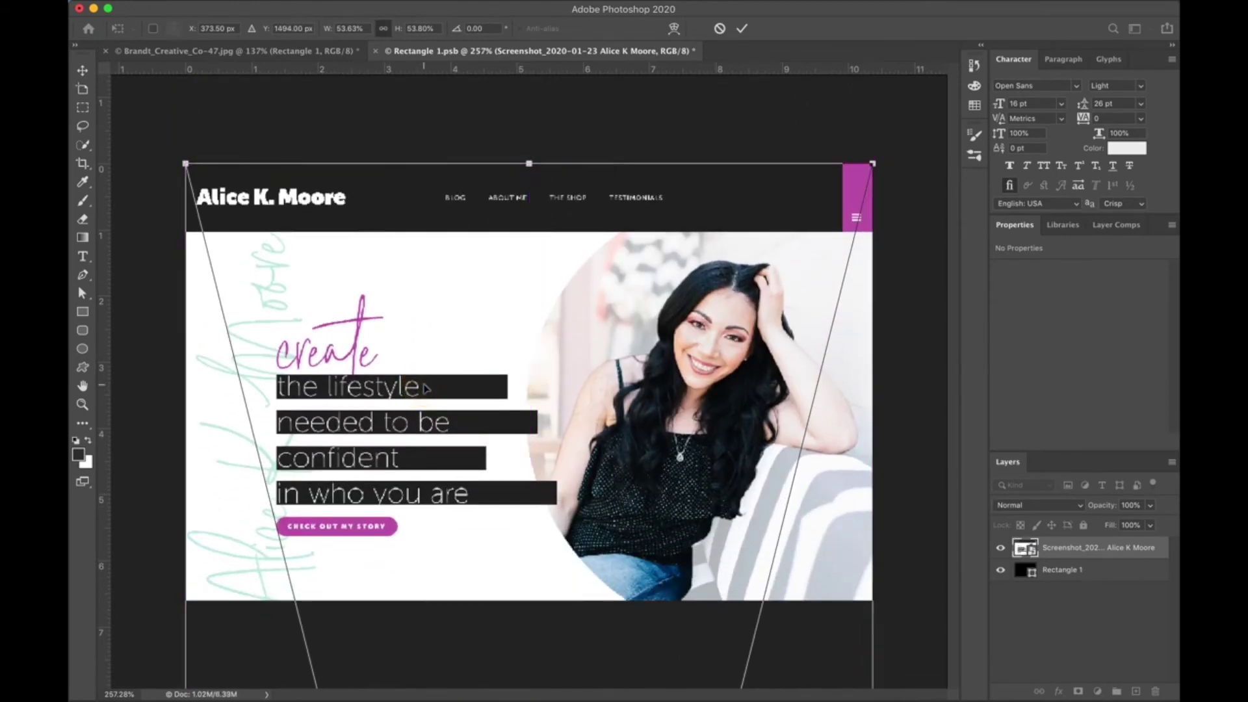
key(Return)
scroll(464, 347, down, 5)
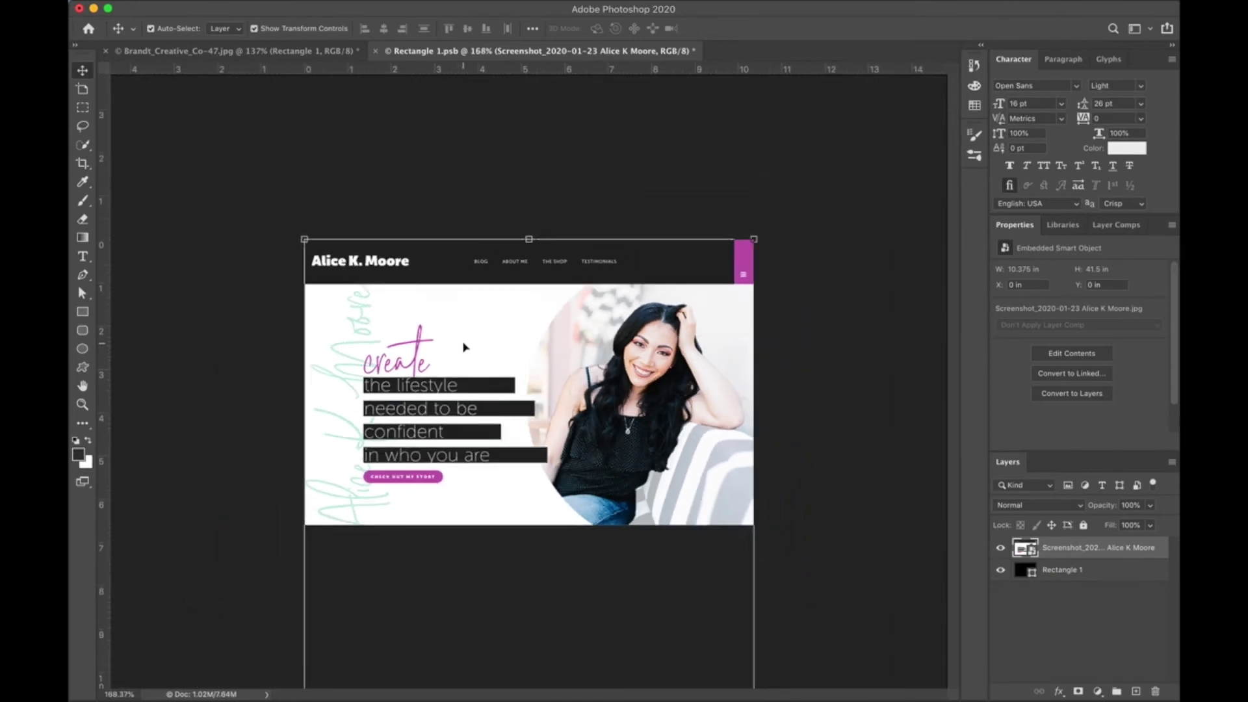
scroll(464, 347, up, 6)
scroll(464, 347, up, 1)
Save Rectangle 1.psb and close it to return to the laptop mockup.
key(super+s)
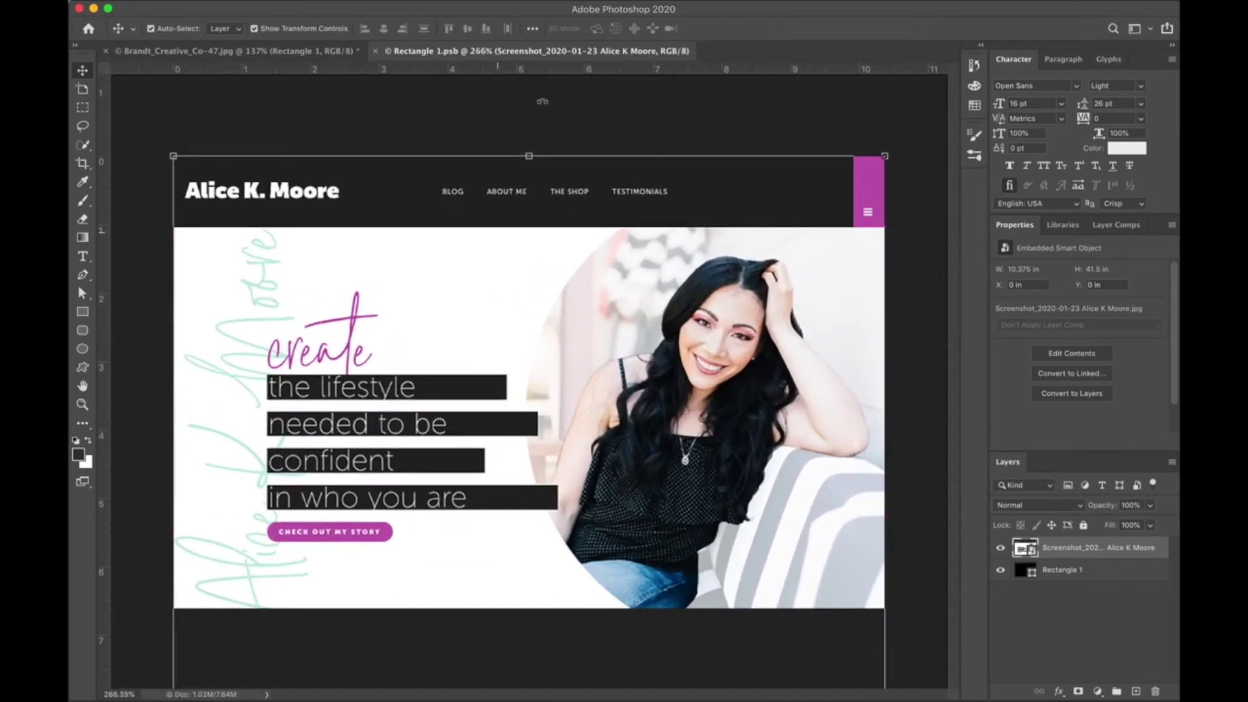
click(133, 0)
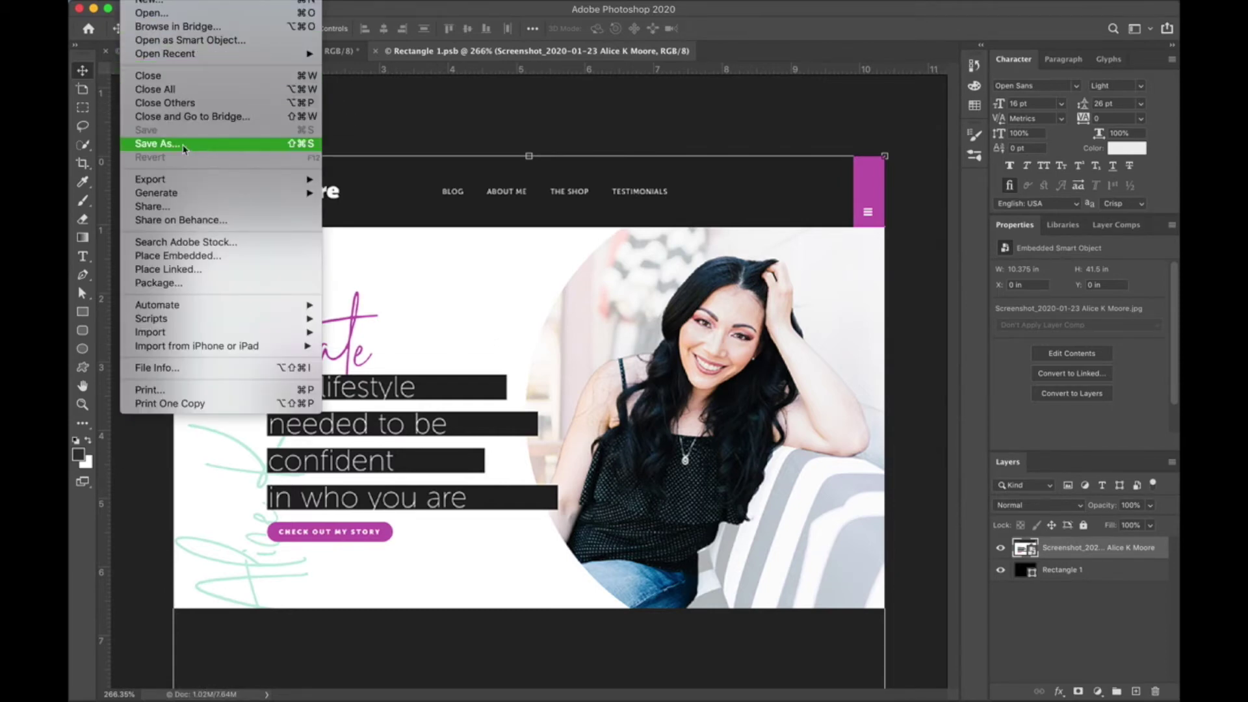
click(475, 107)
click(376, 53)
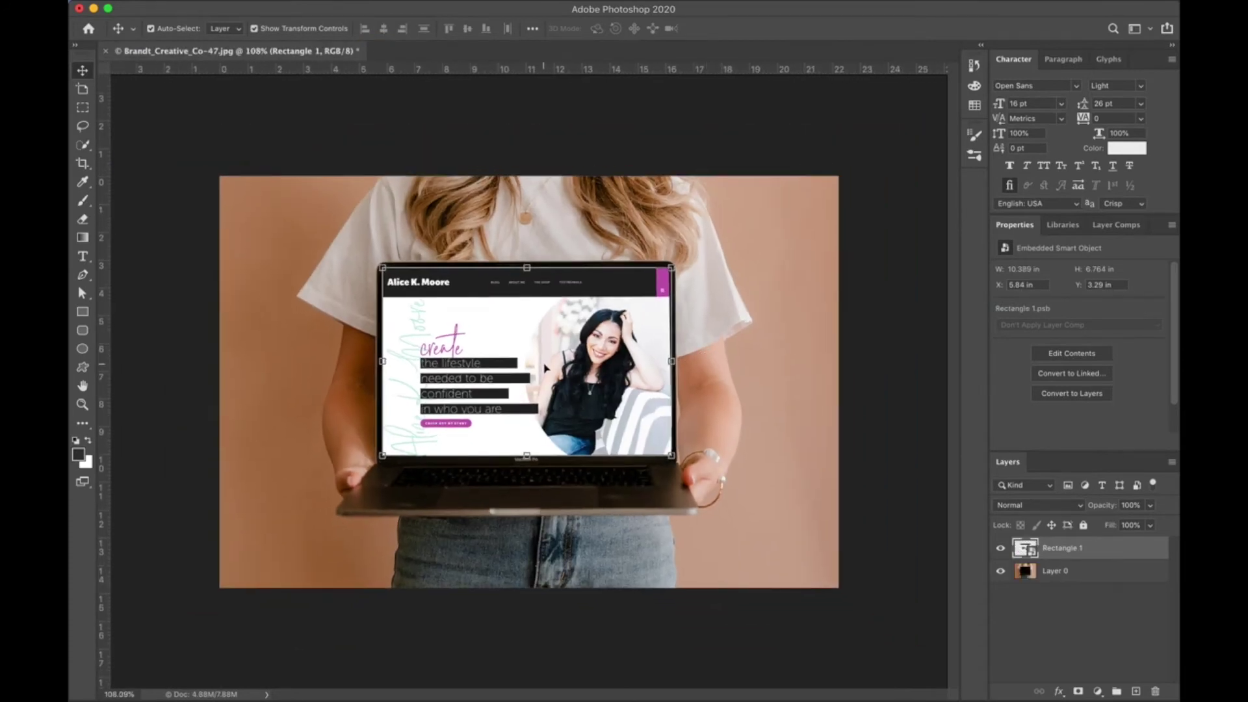
Lower the Rectangle 1 screen layer's opacity to 77% and inspect the result.
click(1025, 550)
click(1150, 505)
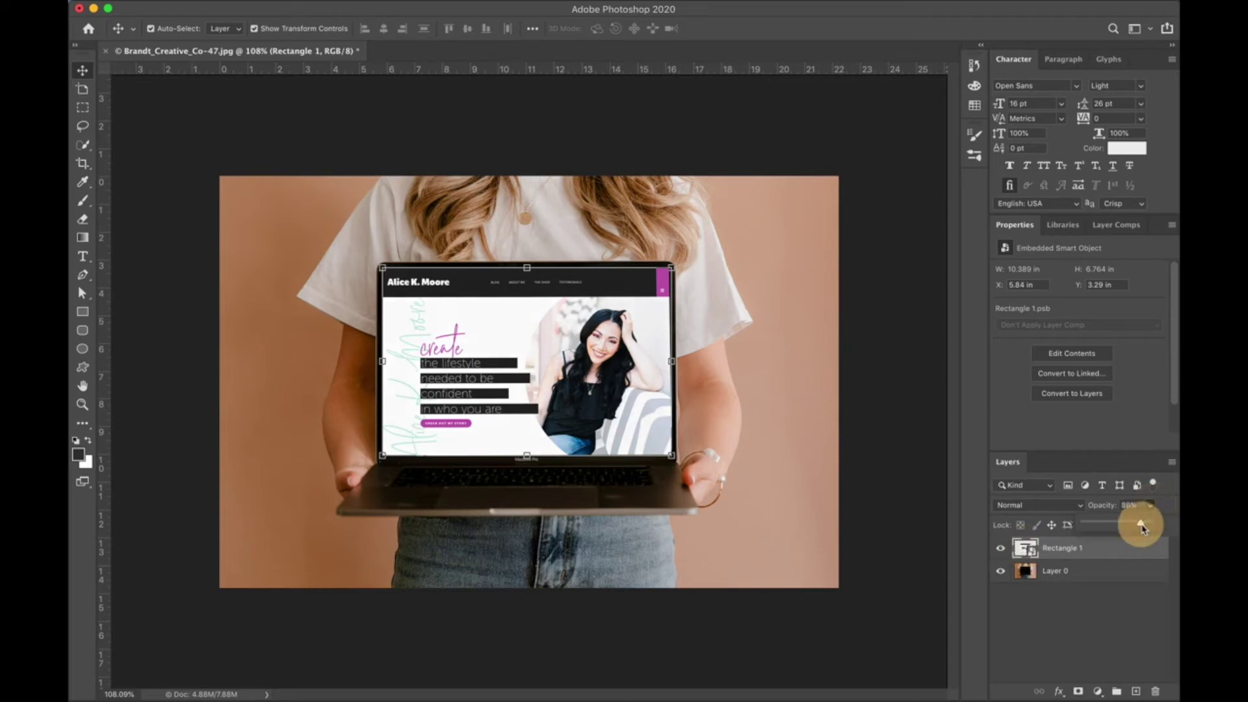
drag(1154, 523, 1135, 527)
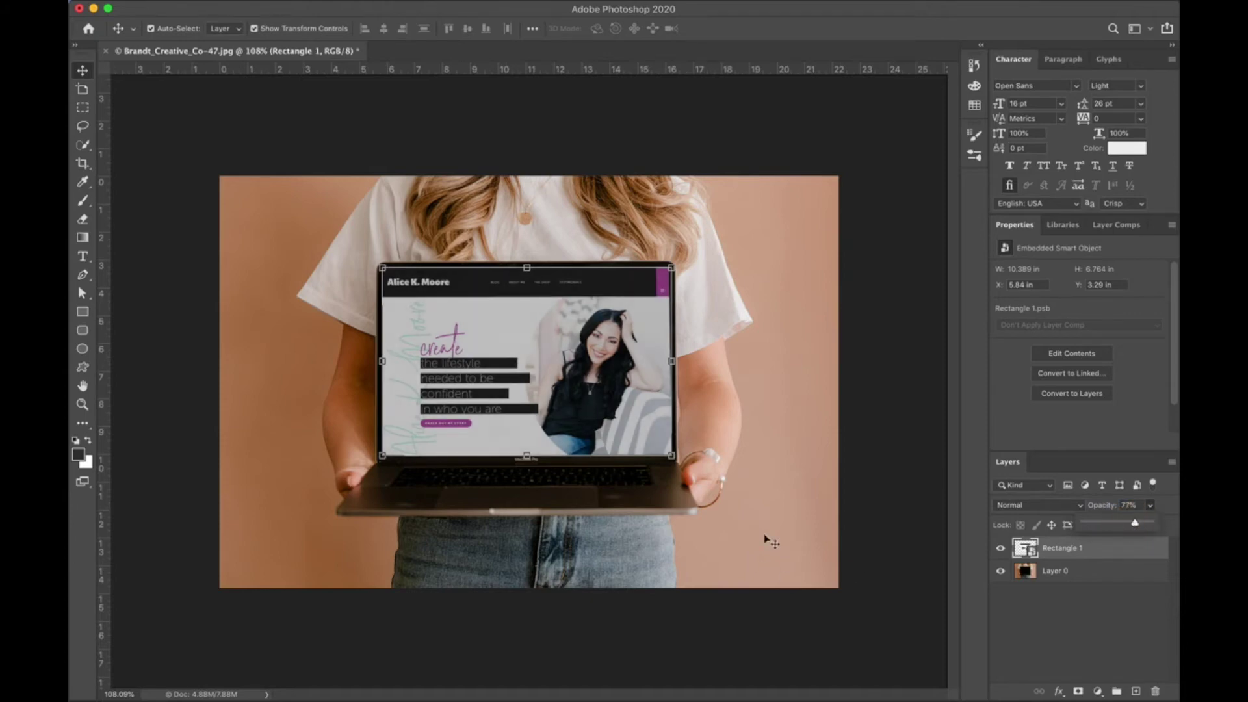
click(826, 484)
click(822, 488)
click(933, 429)
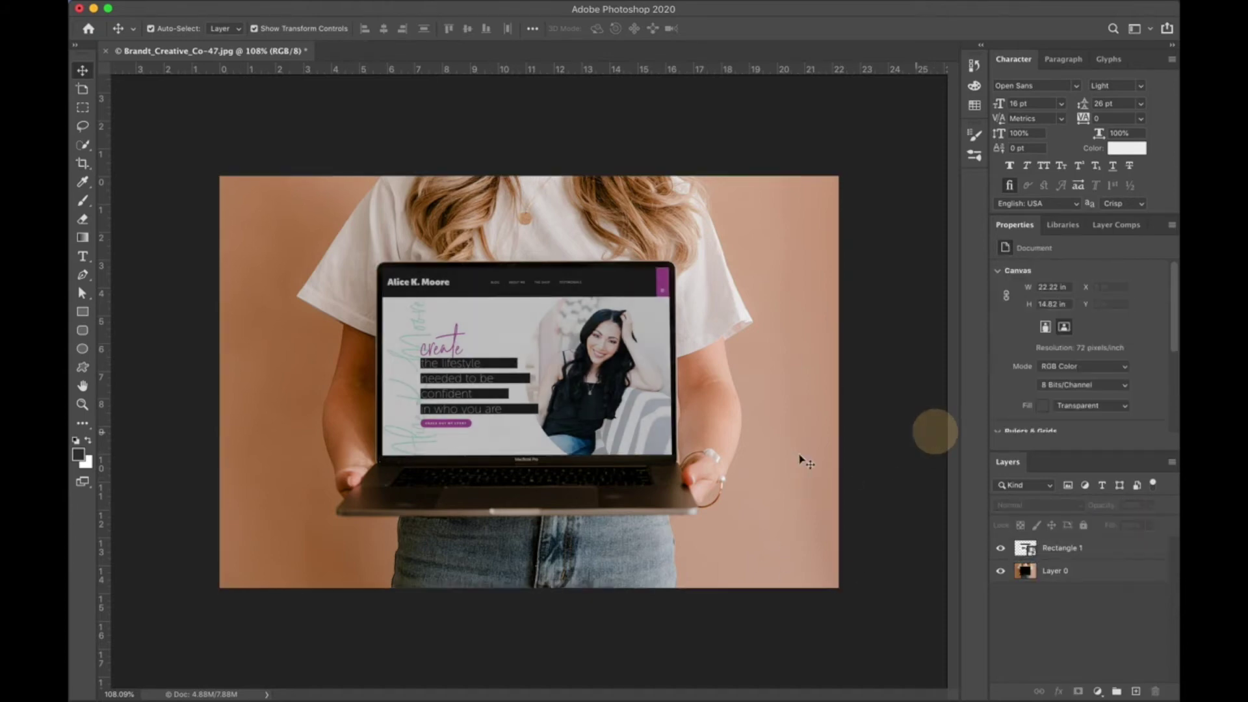
key(super+equal)
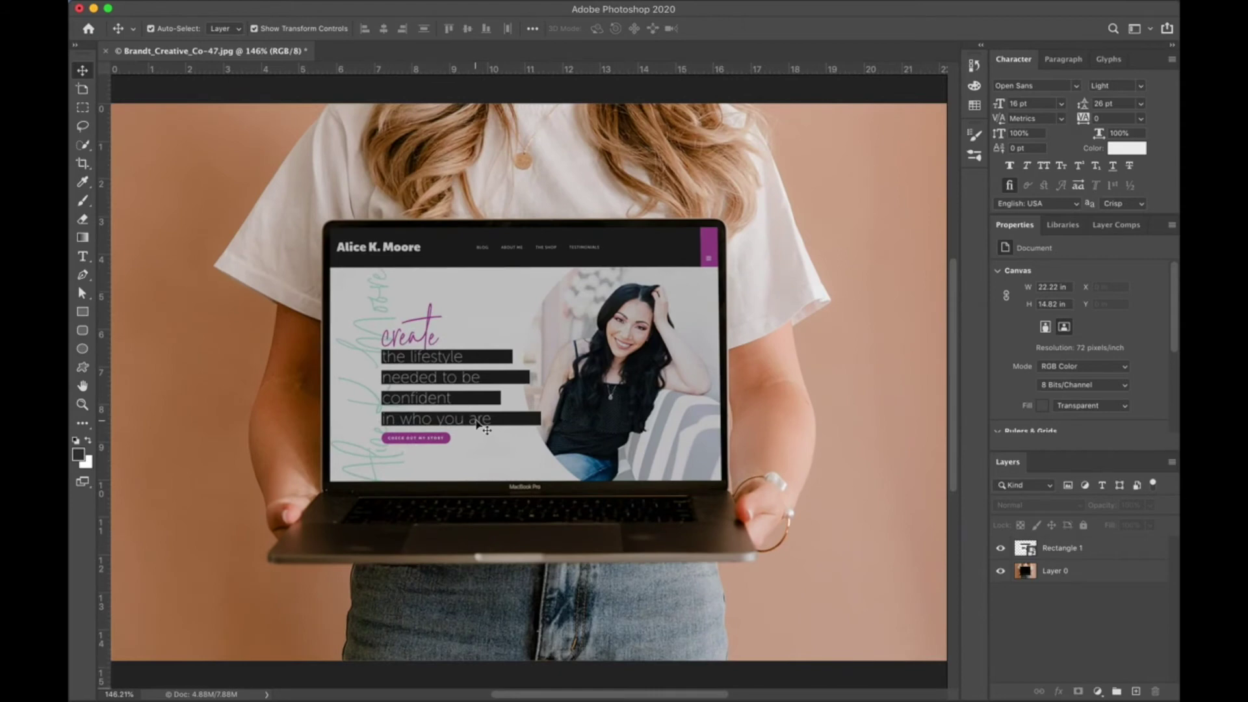
key(super+minus)
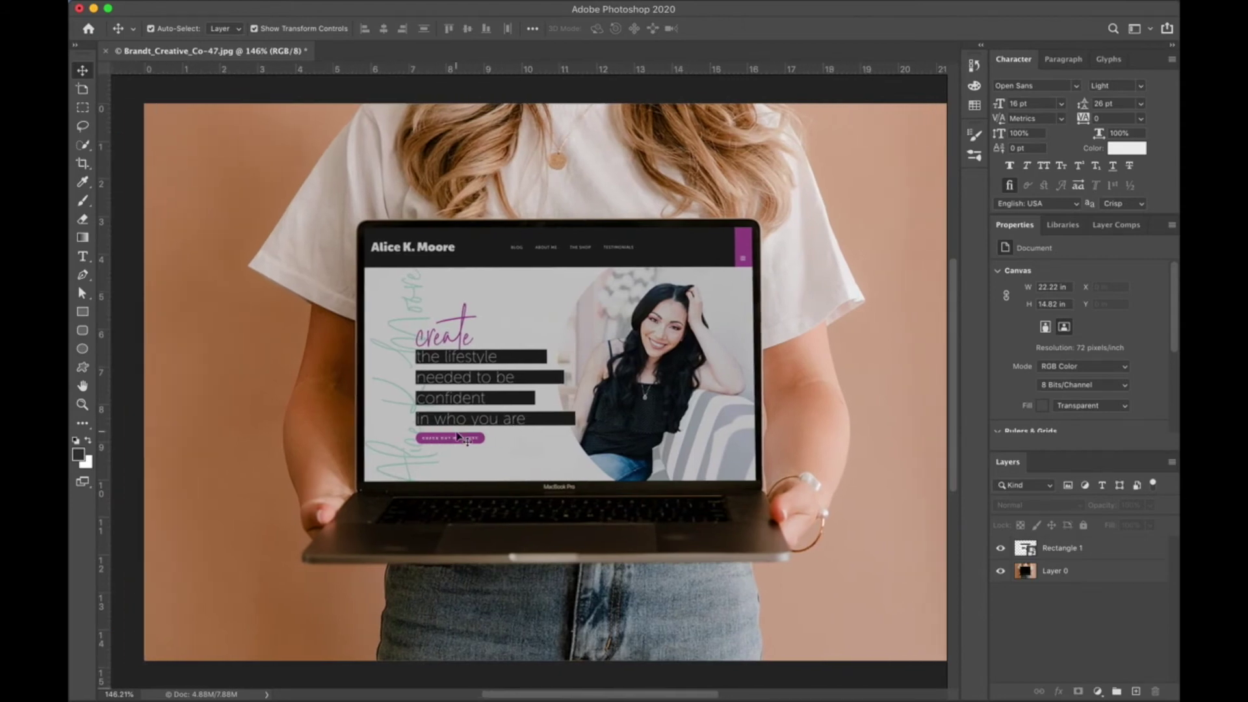
key(super+minus)
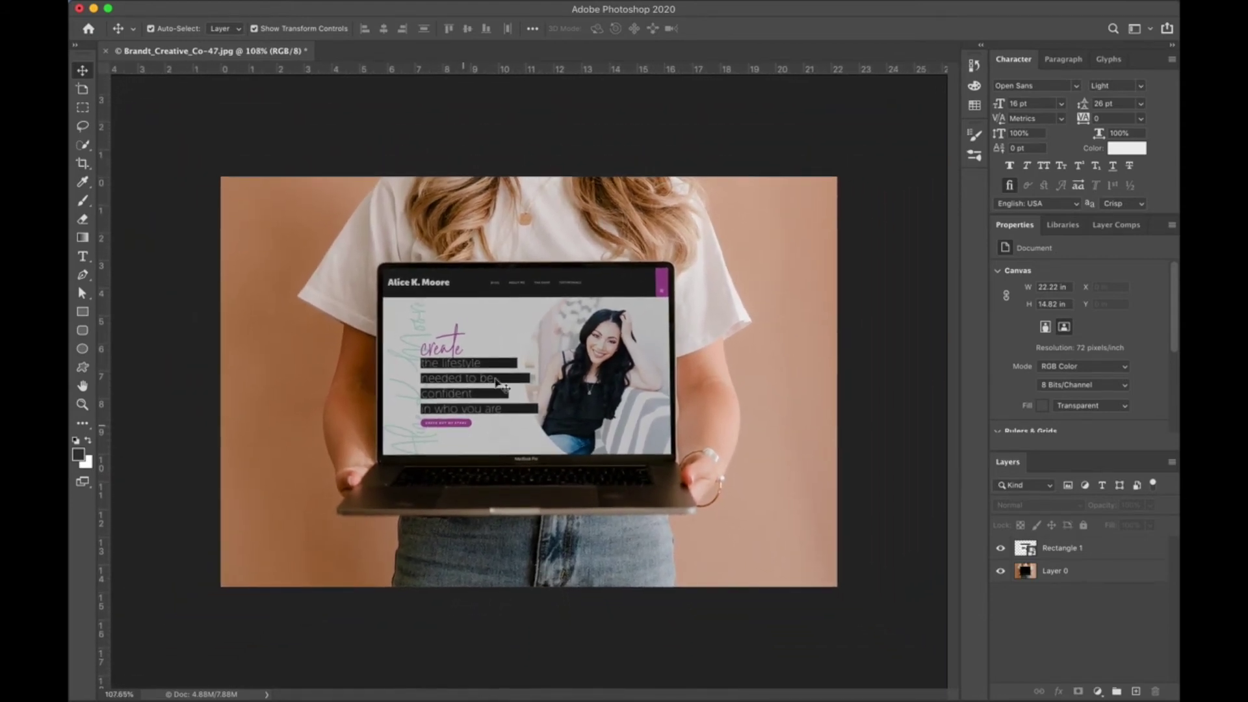
Reopen the Rectangle 1 smart object contents, discarding a trial rectangle.
click(1027, 549)
double_click(1028, 549)
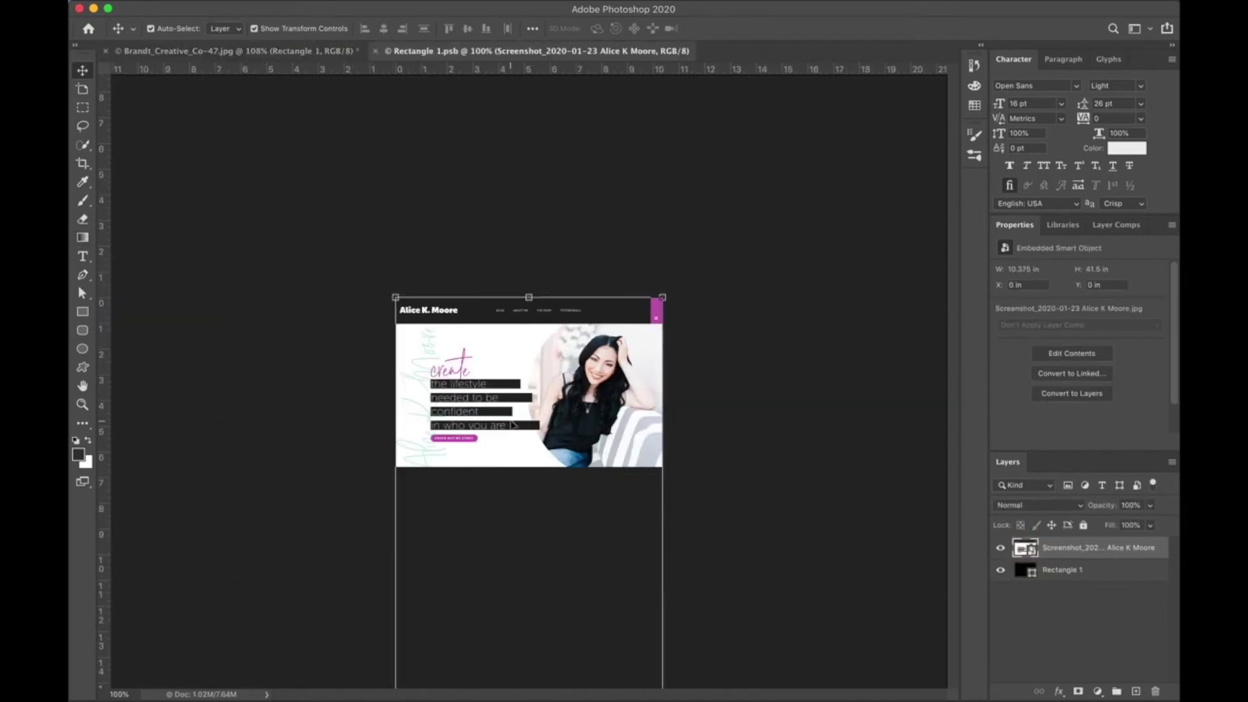
key(super+plus)
click(83, 313)
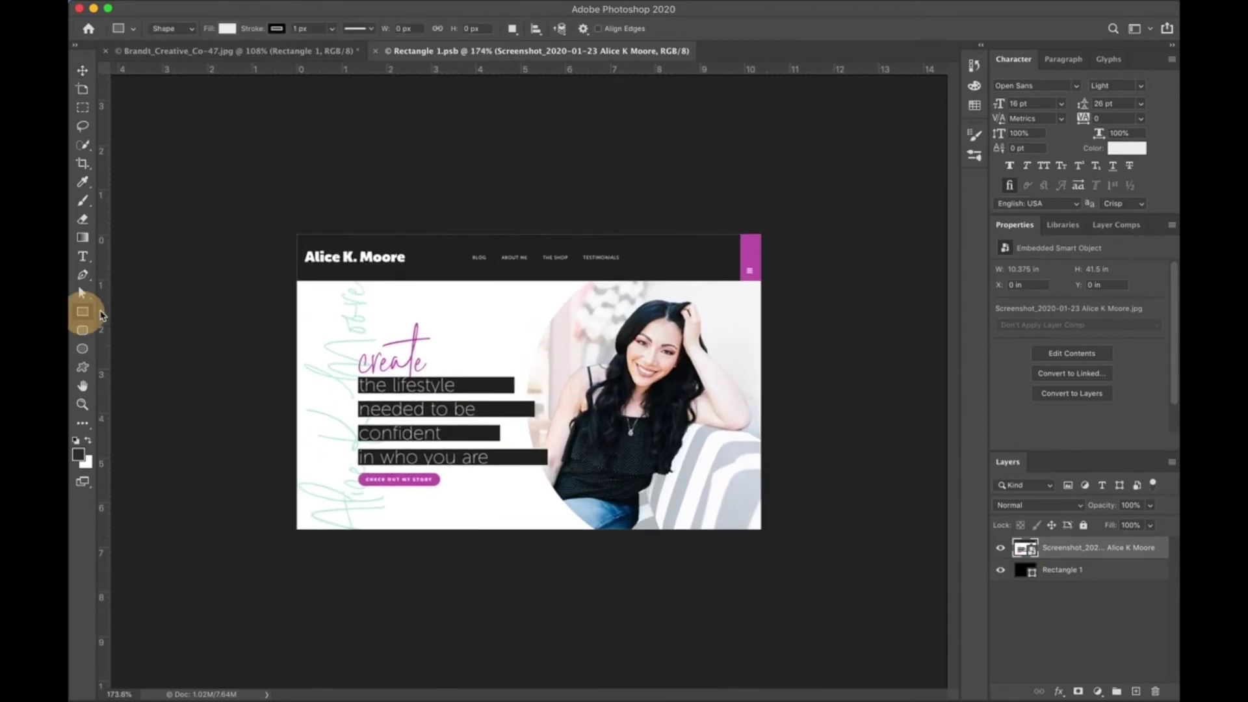
drag(296, 231, 767, 535)
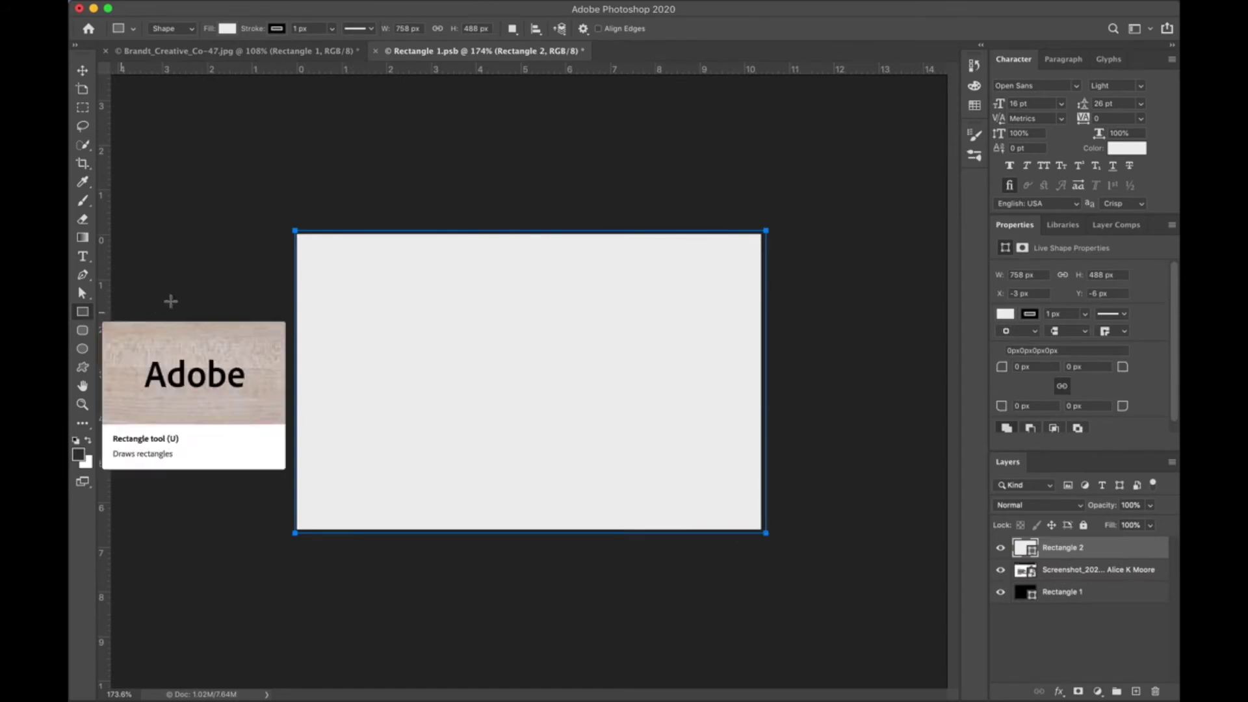
key(super+z)
Fill a new Layer 1 with a diagonal dark-to-light gradient and open its Layer Style.
click(89, 240)
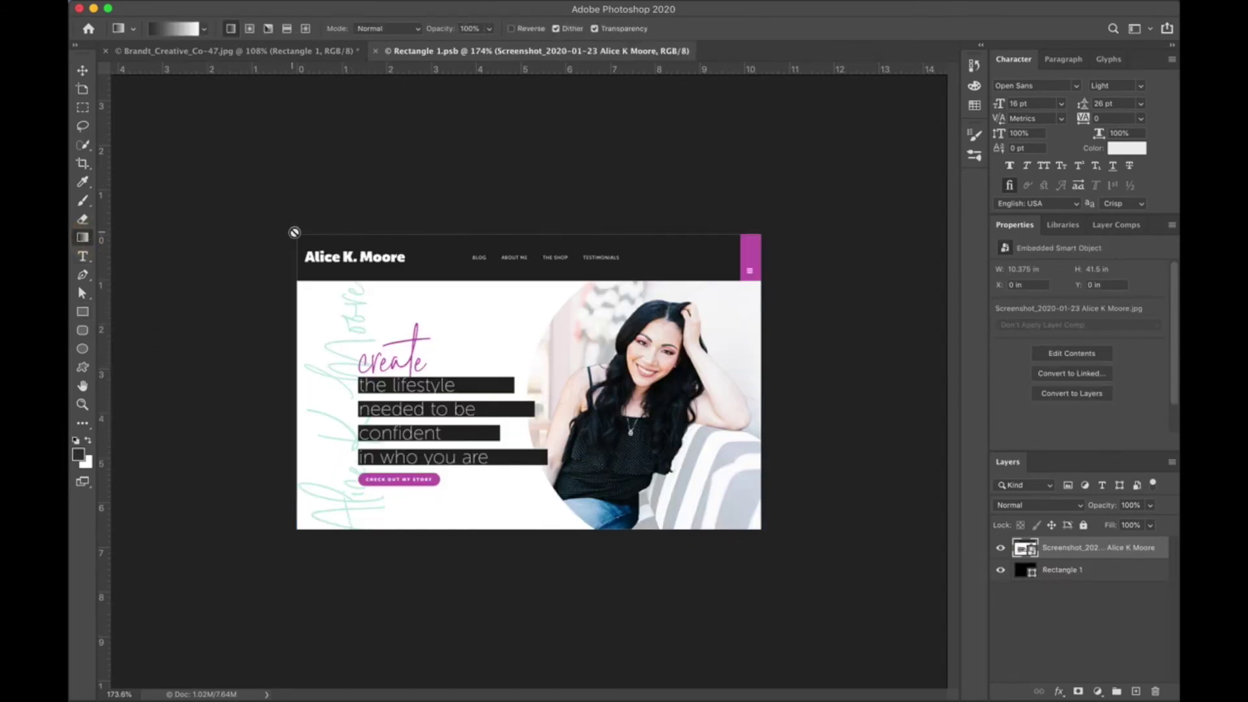
click(347, 319)
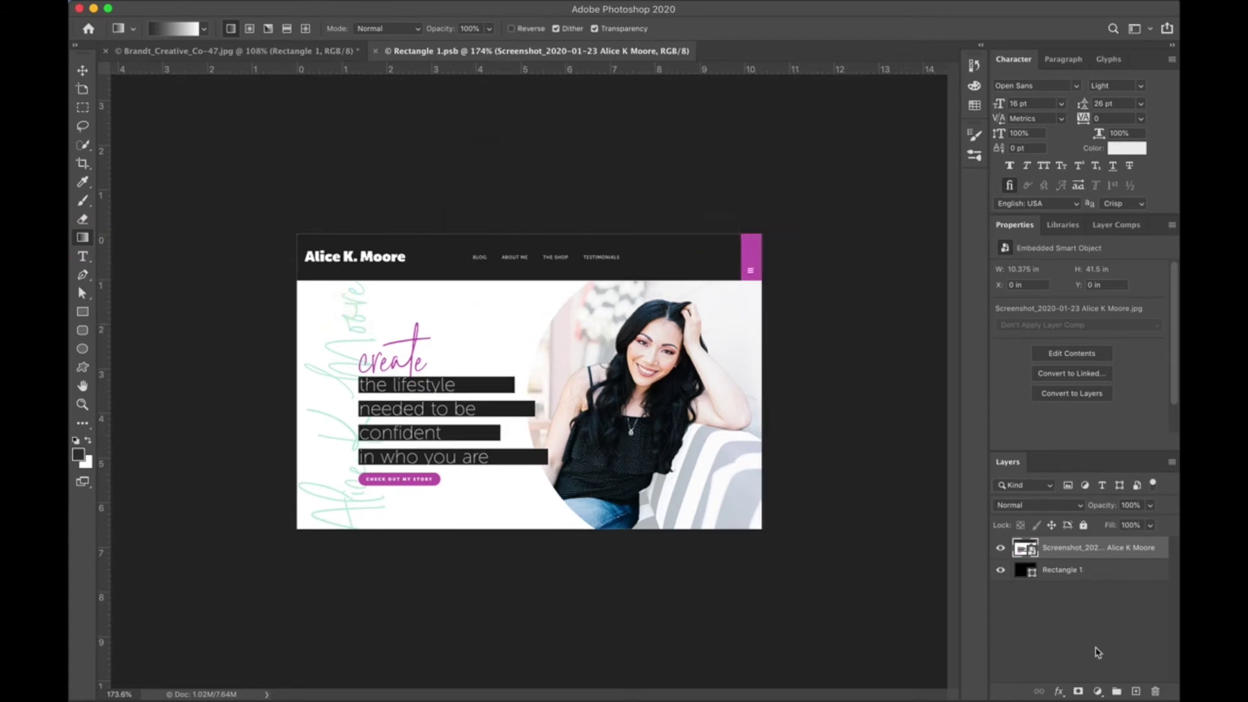
click(1135, 693)
drag(283, 225, 820, 543)
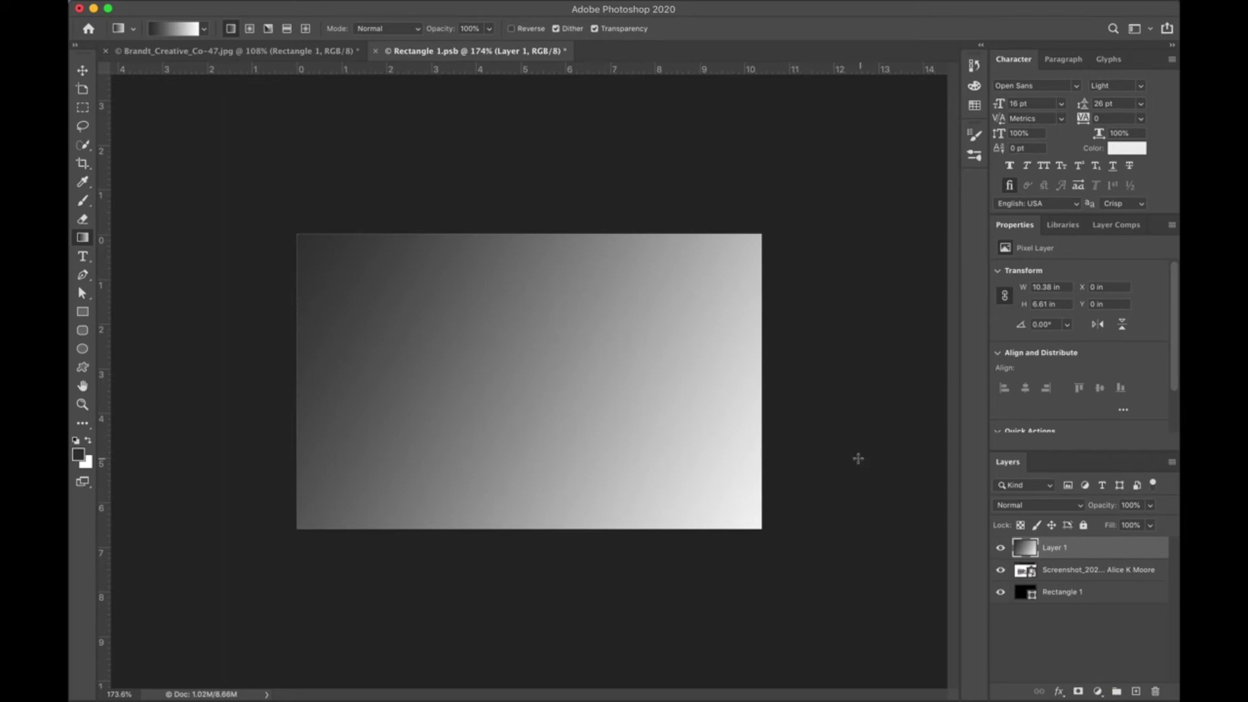
double_click(1022, 547)
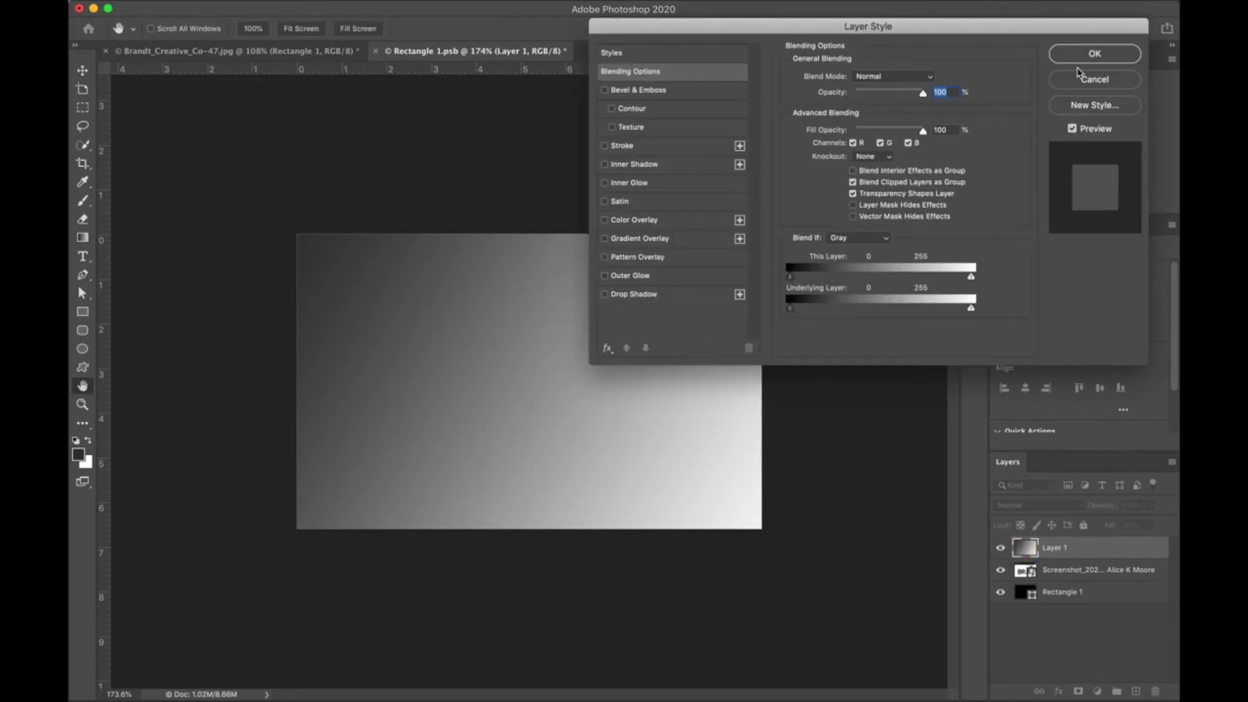
Cancel Layer Style and set Layer 1's blend mode to Multiply.
click(1077, 83)
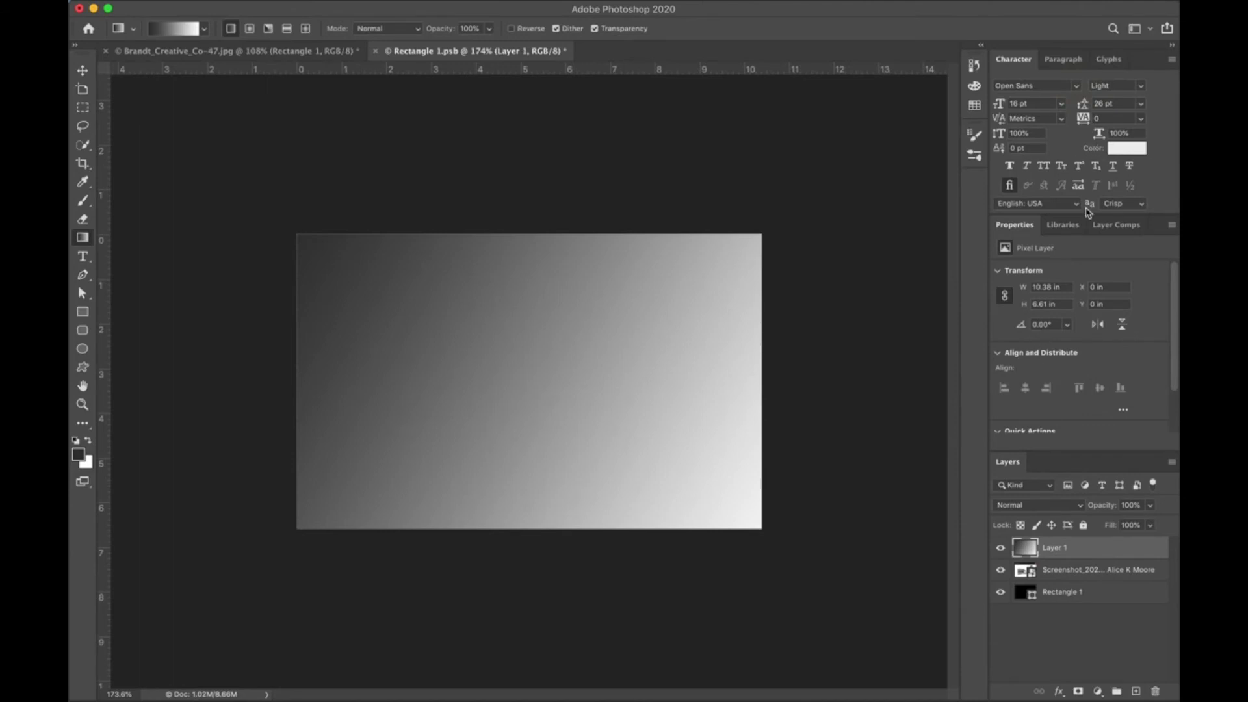
click(1027, 552)
click(1018, 506)
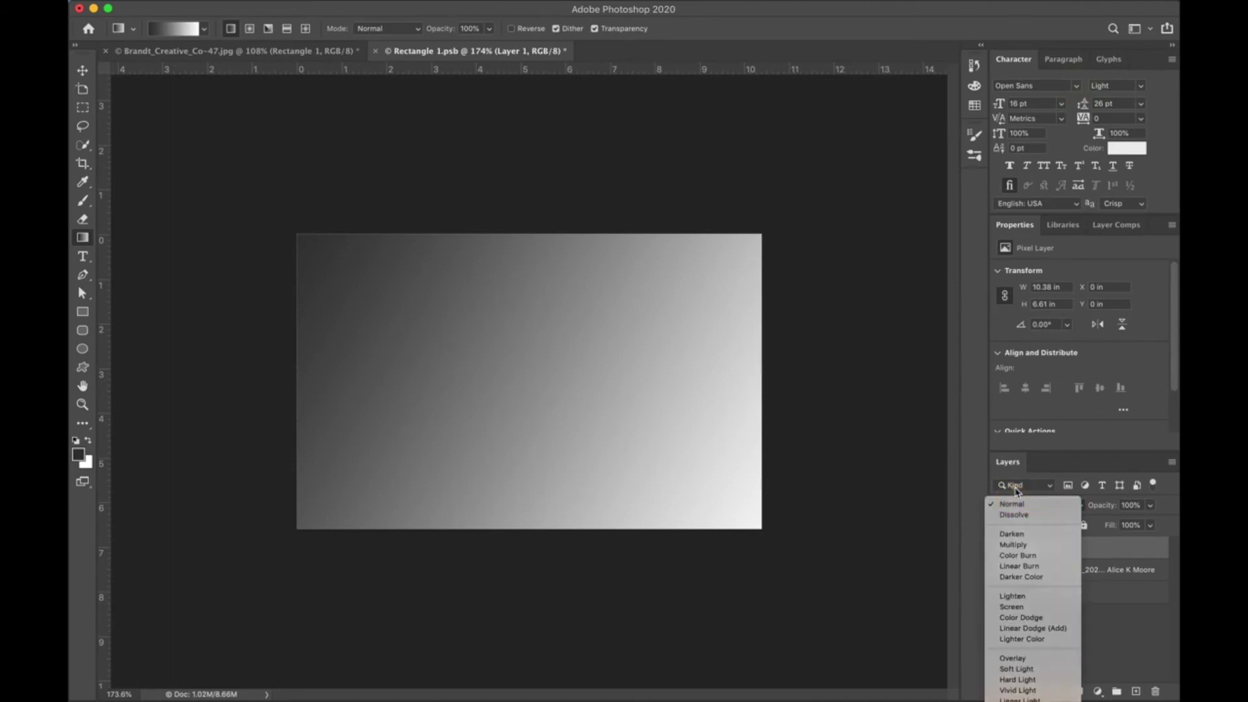
click(1018, 506)
click(1017, 485)
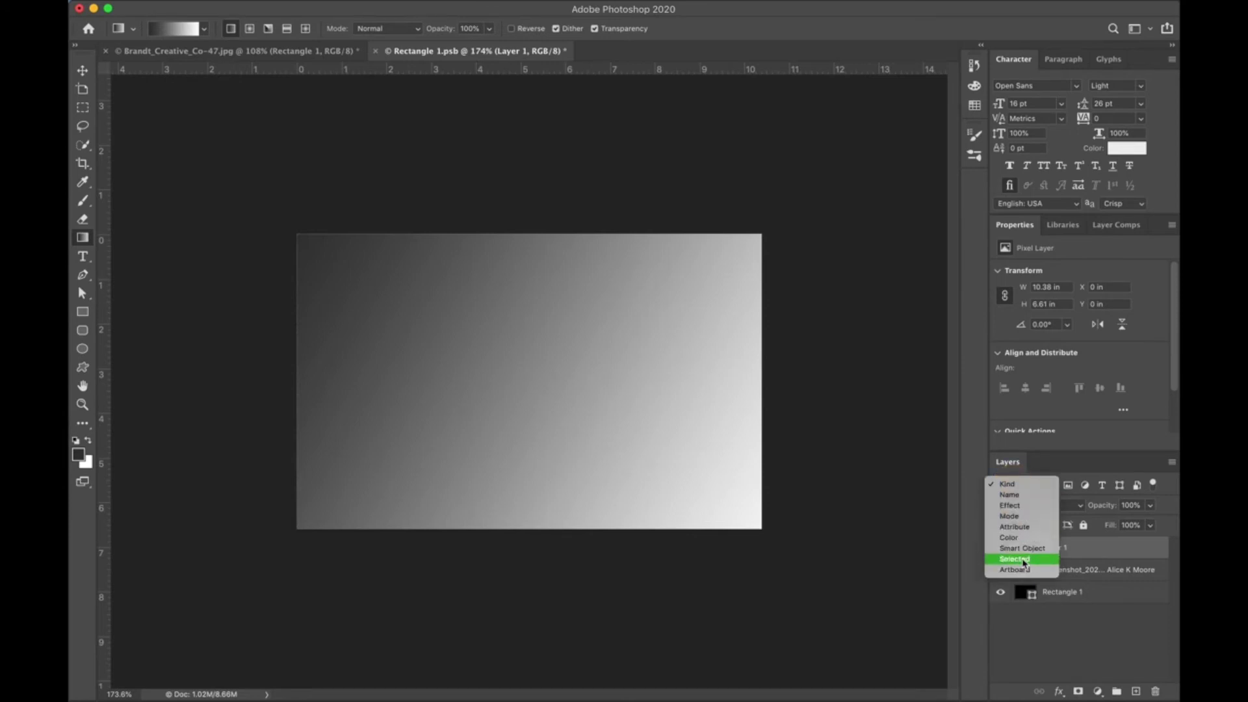
click(1128, 528)
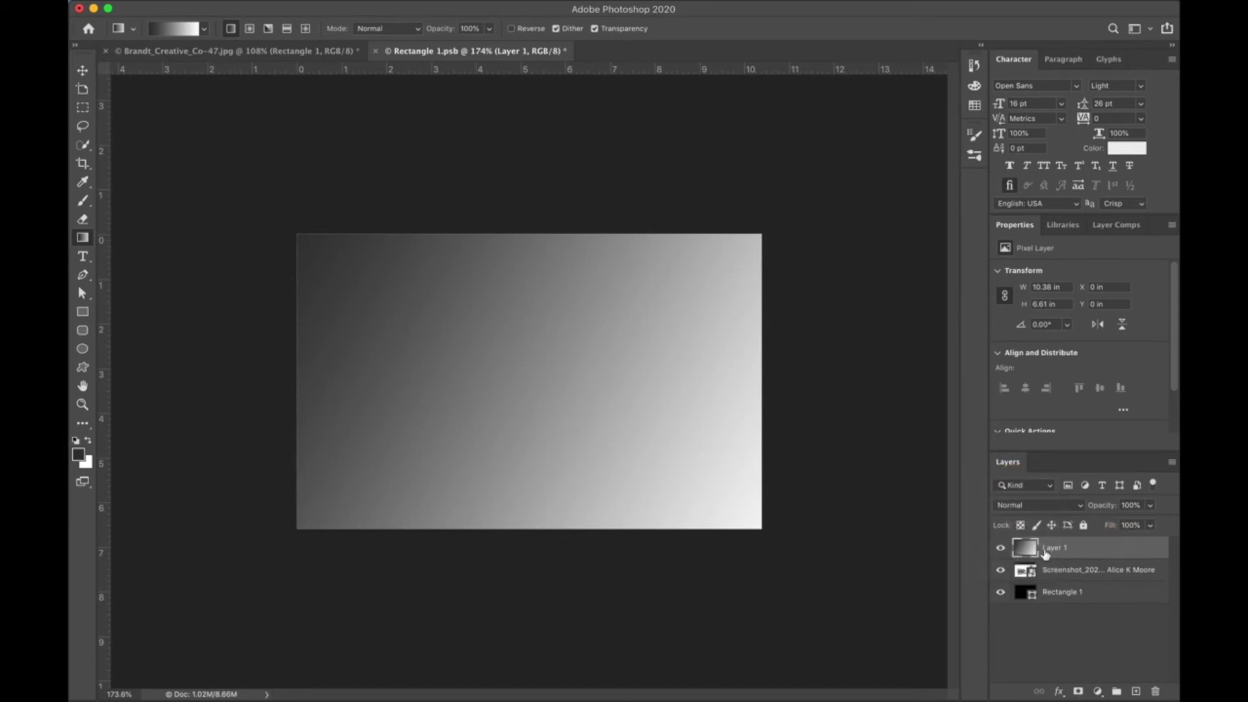
click(1033, 506)
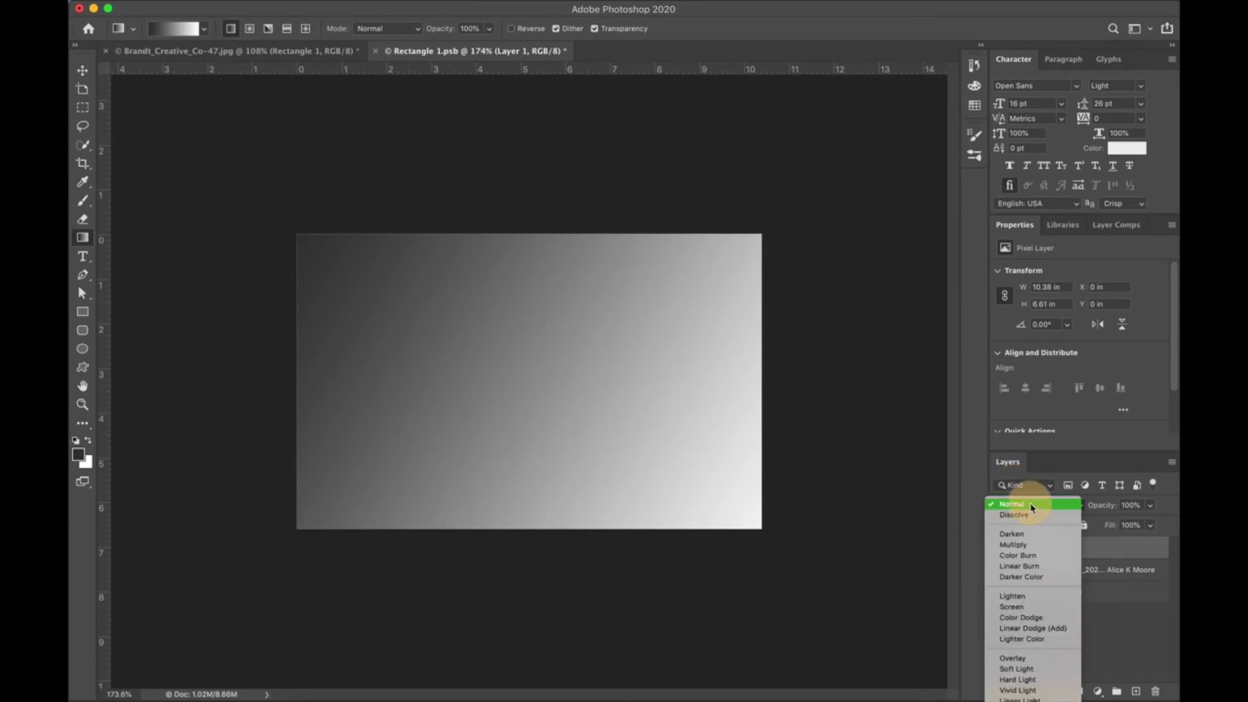
click(1017, 546)
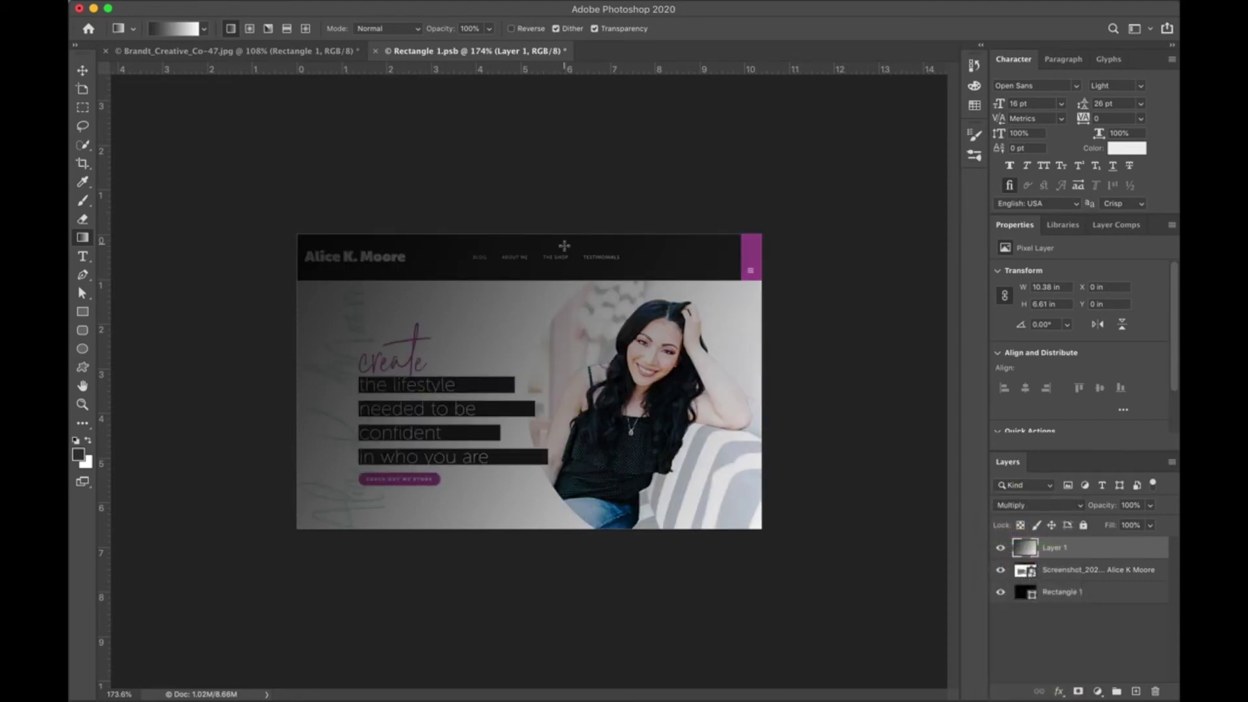
Rotate the gradient layer about 180° so the dark side falls on the right.
key(v)
drag(771, 232, 254, 552)
key(Return)
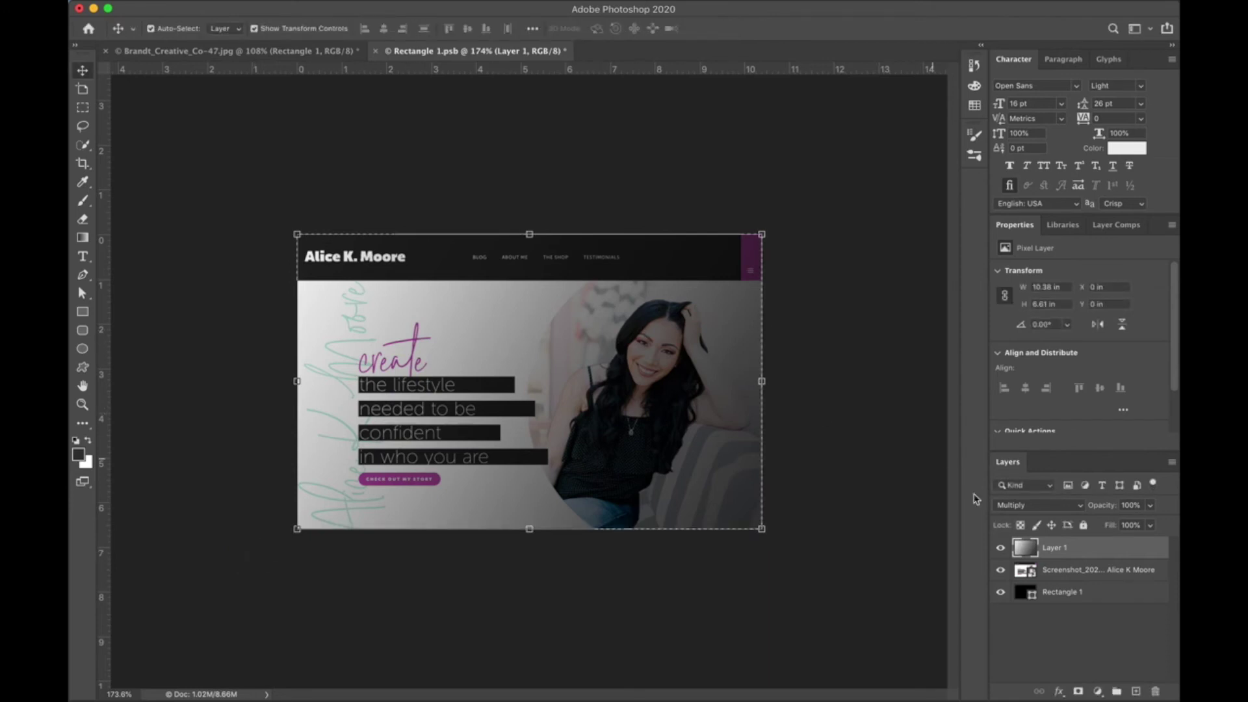
Try the Darken blend on Layer 1, then return it to Multiply.
click(1025, 547)
click(1047, 505)
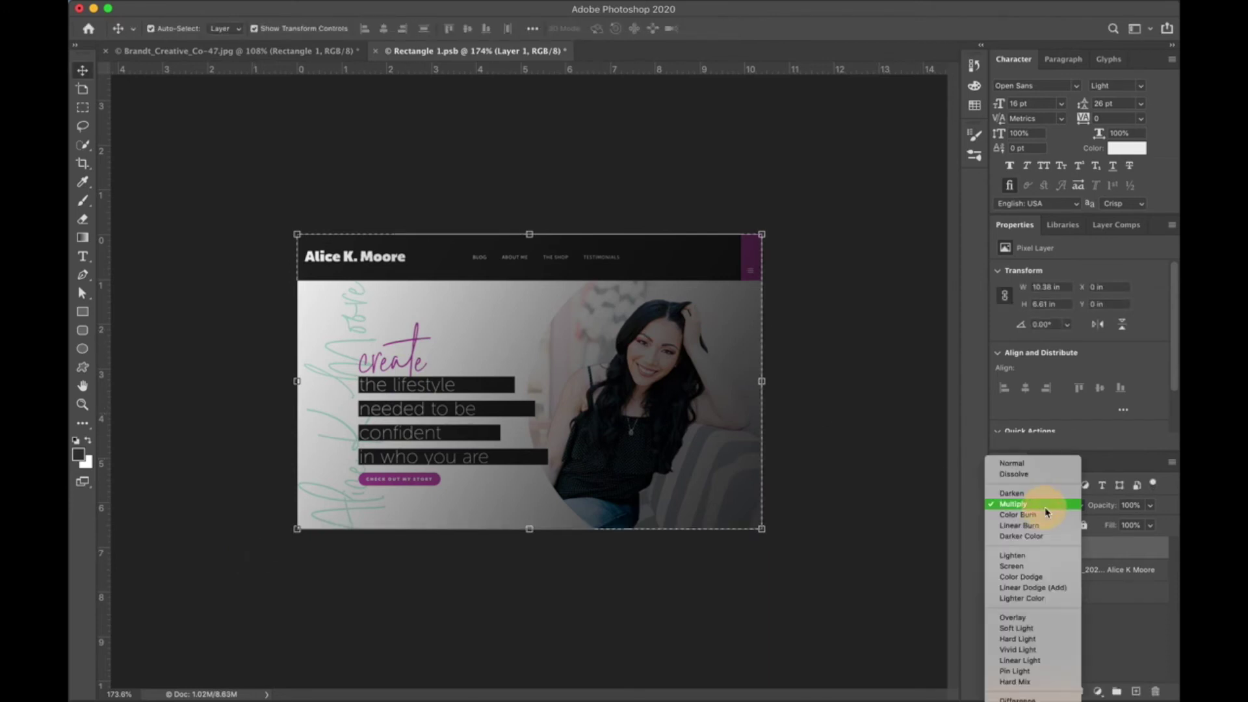
click(1046, 494)
click(1048, 506)
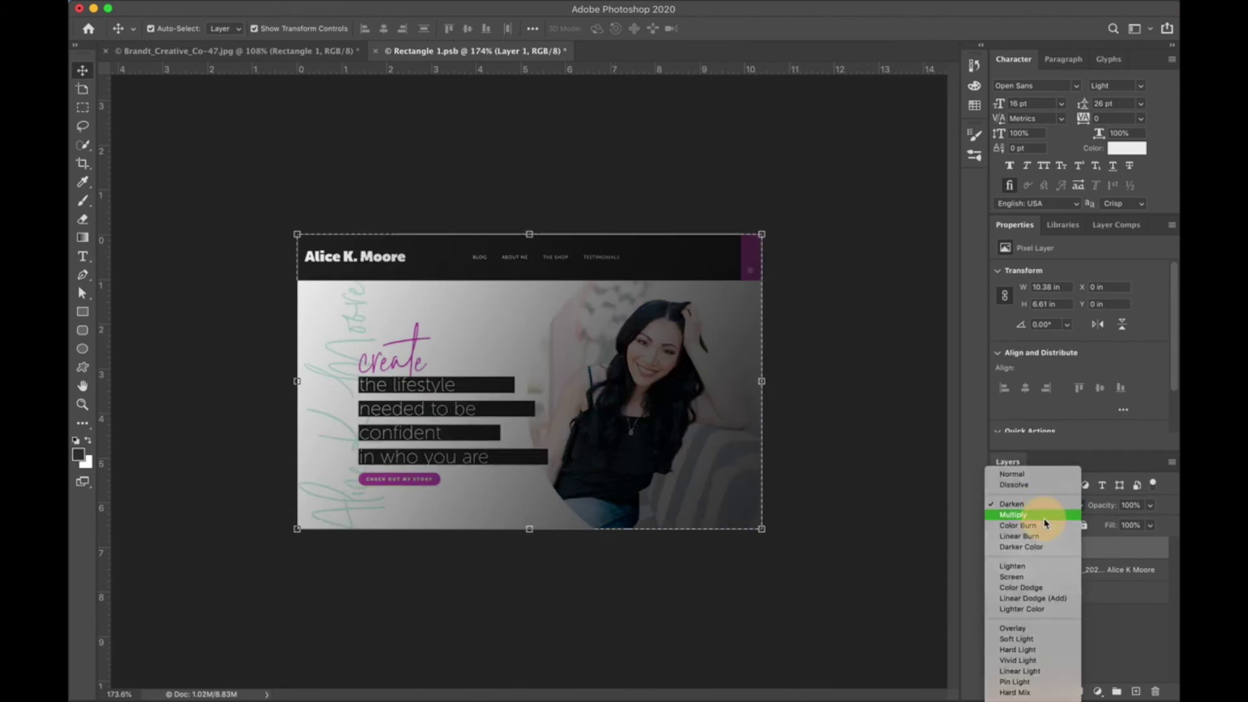
click(1038, 515)
Set Layer 1's opacity back to 100% and save Rectangle 1.psb.
click(1150, 510)
drag(1148, 523, 1083, 523)
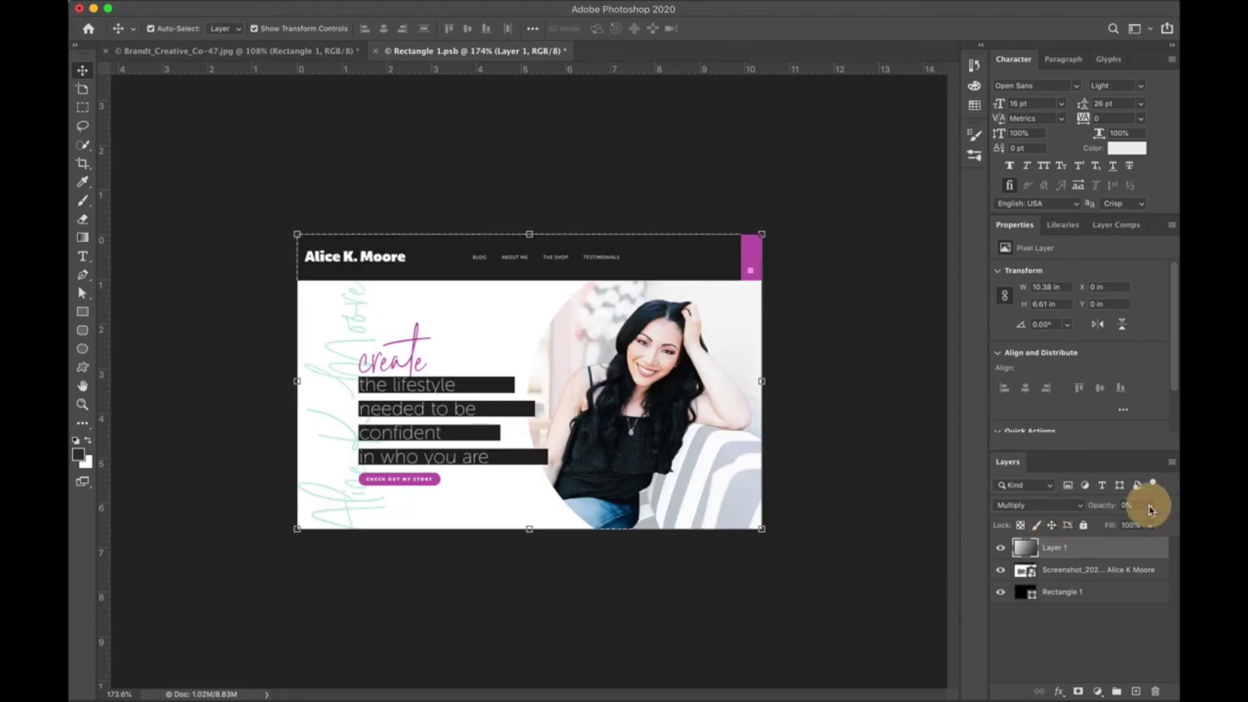
drag(1083, 523, 1168, 523)
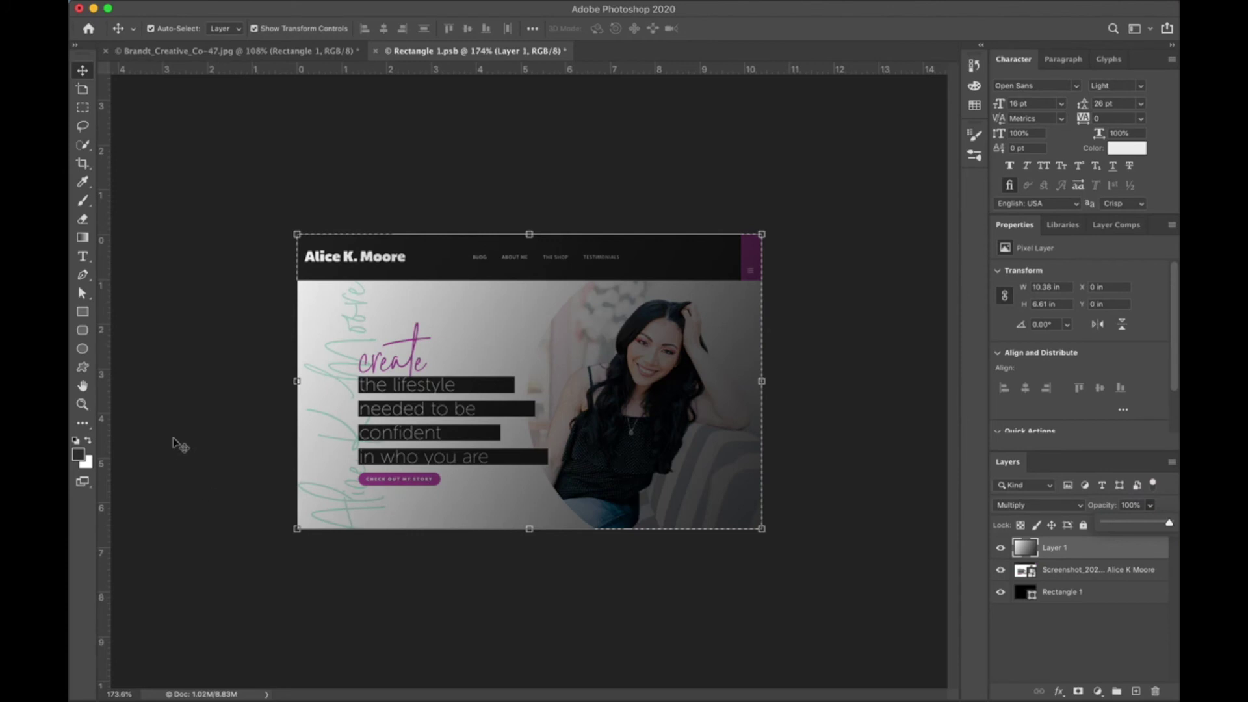
click(89, 442)
key(super+s)
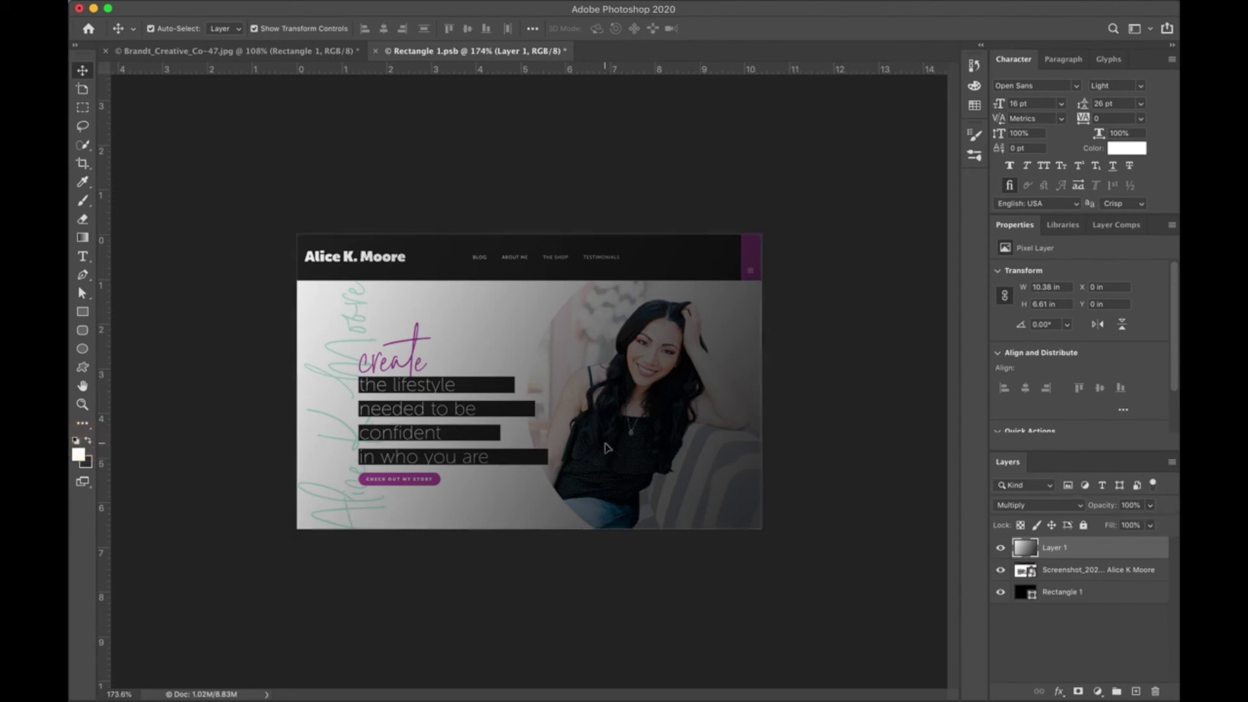
Lower the Layer 1 gradient to 57% opacity and save Rectangle 1.psb.
click(329, 52)
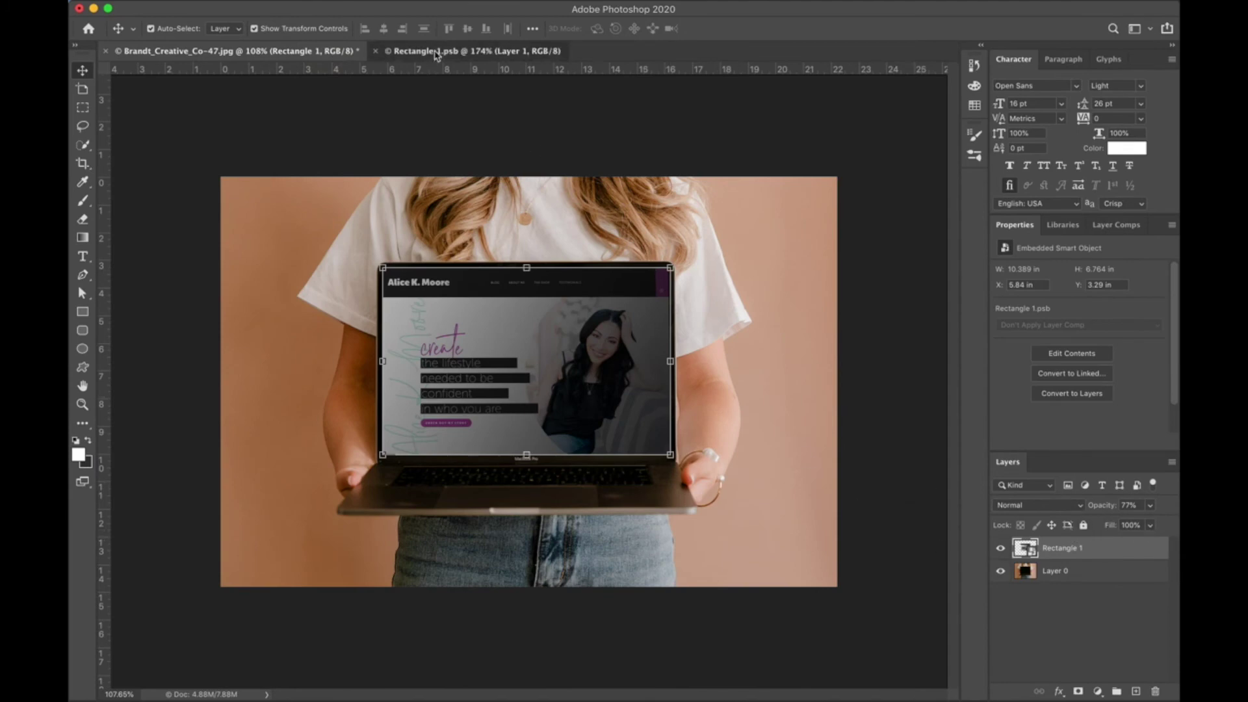
click(439, 51)
click(1150, 506)
drag(1152, 513, 1123, 525)
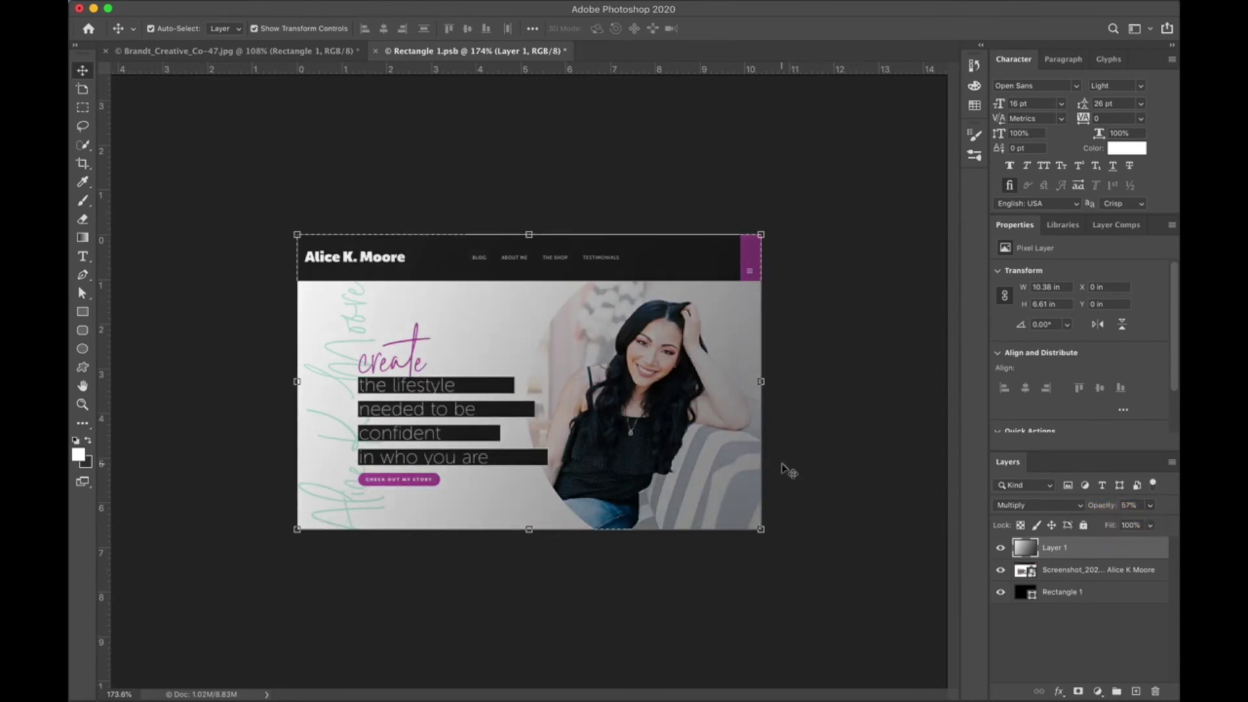
key(super+s)
View the refreshed laptop mockup in the Brandt_Creative_Co-47.jpg tab.
click(335, 56)
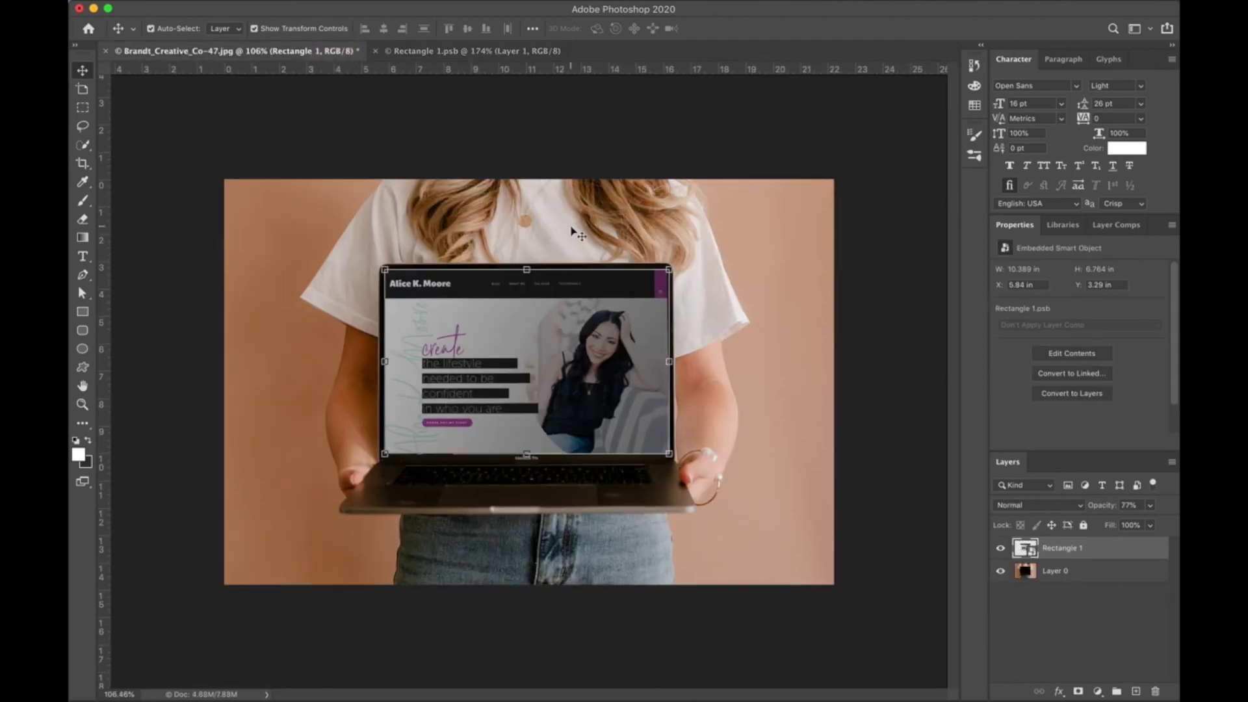
click(845, 447)
scroll(845, 447, down, 3)
scroll(845, 447, up, 1)
scroll(845, 447, up, 4)
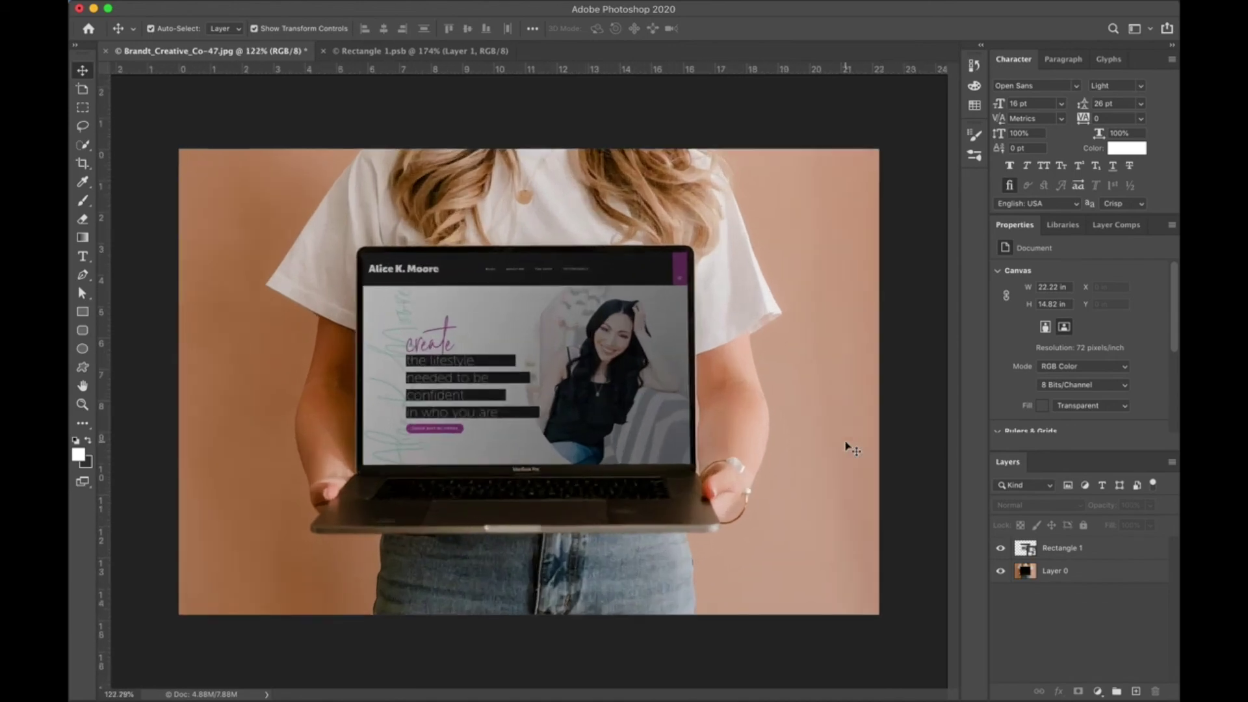
Rotate Layer 1's glare gradient in Rectangle 1.psb another 180° and commit it.
click(546, 361)
click(473, 49)
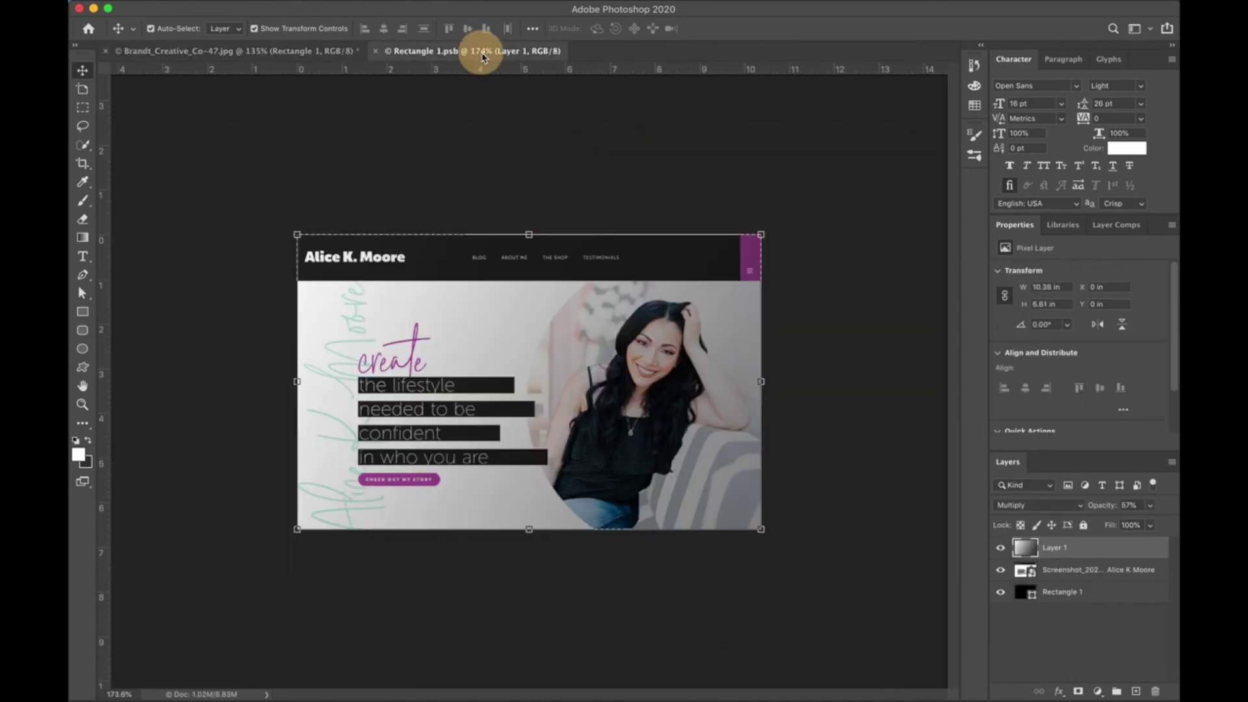
drag(767, 538, 314, 239)
key(Return)
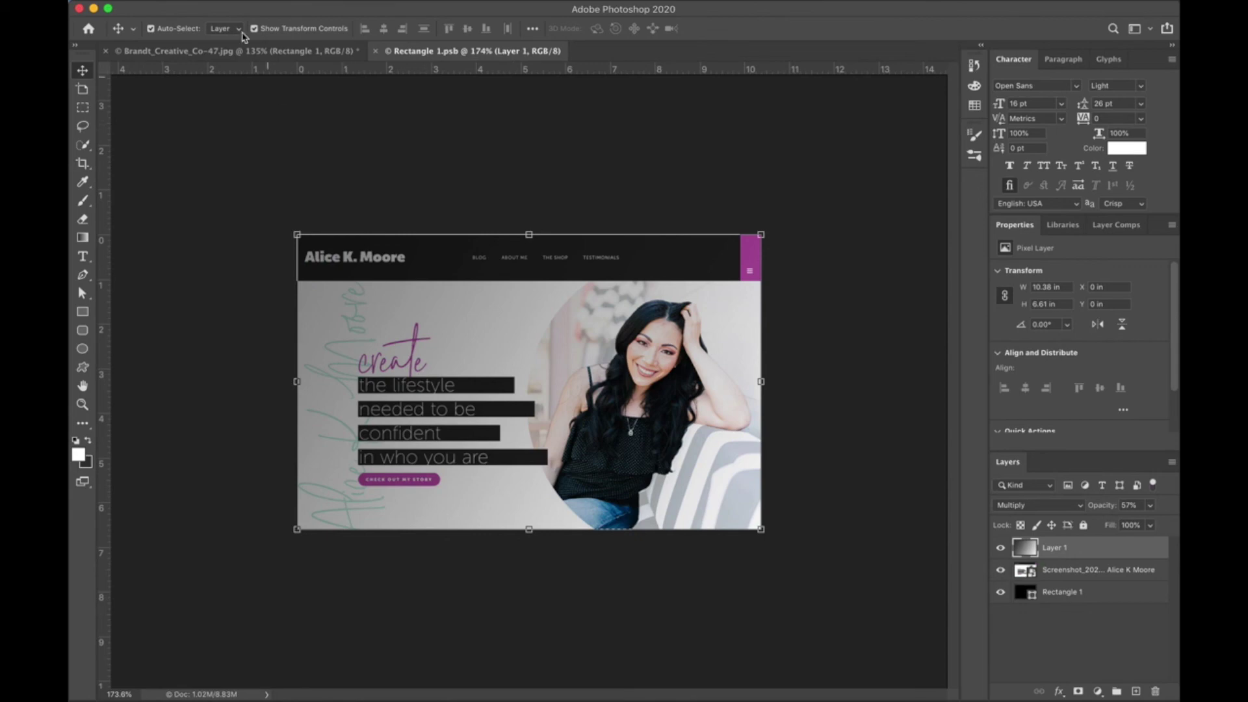
Set the Rectangle 1 screen layer's opacity to 98% in the laptop mockup.
click(266, 52)
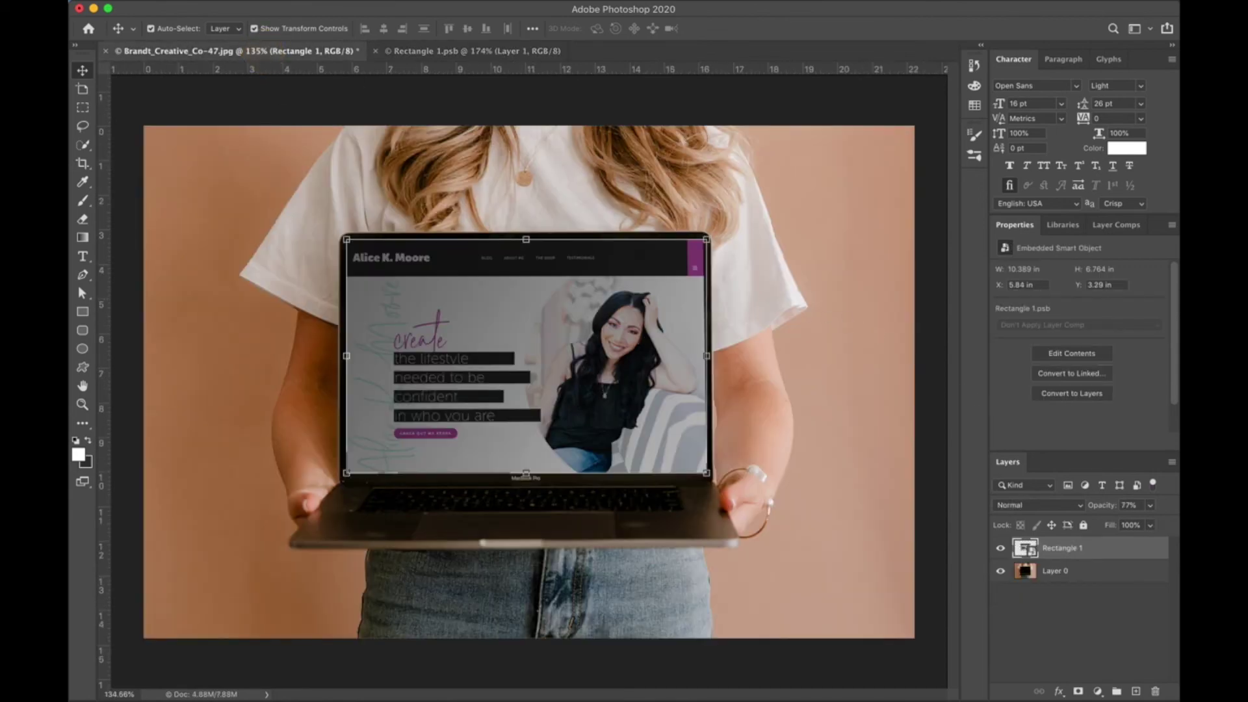
click(1149, 505)
drag(1149, 524, 1165, 525)
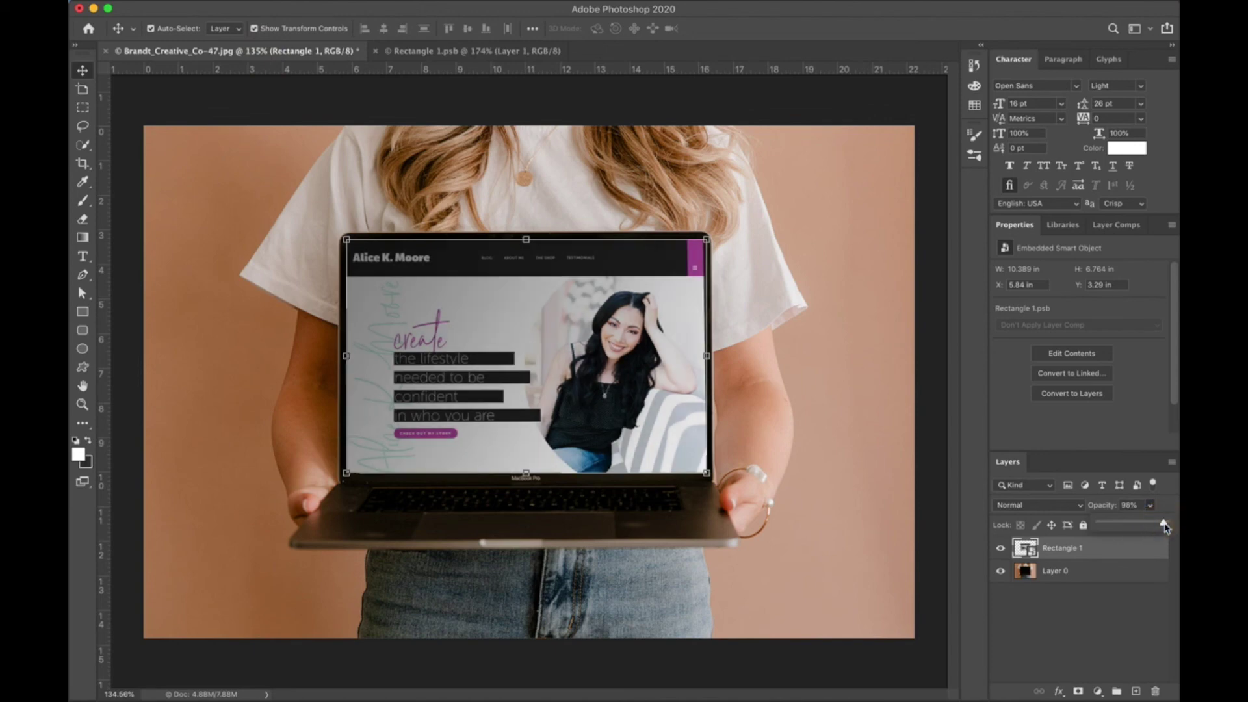
scroll(928, 426, down, 4)
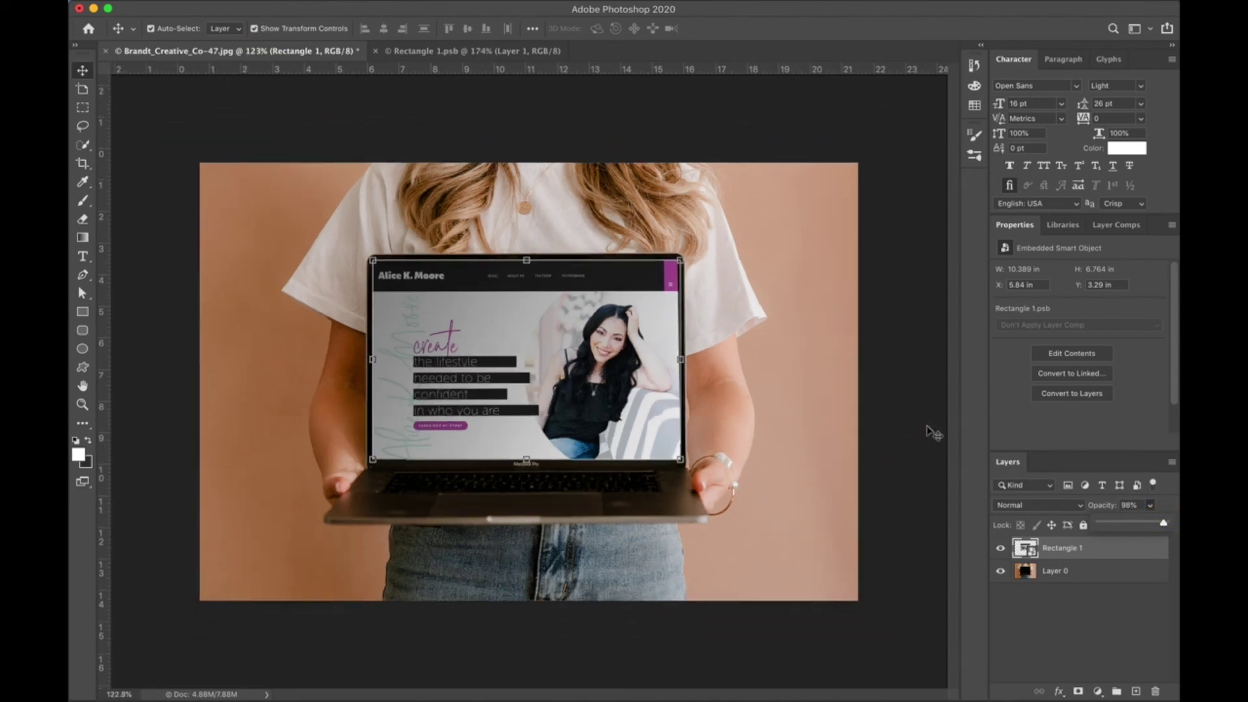
click(927, 426)
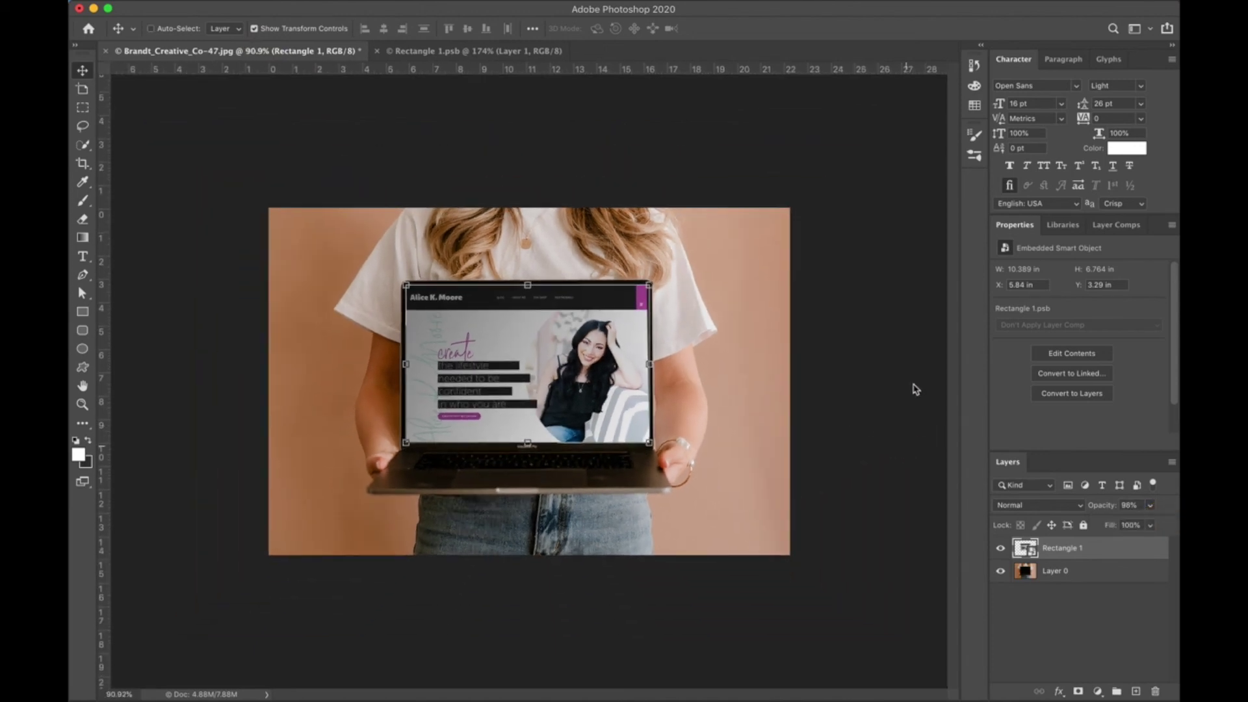
Begin saving the mockup as a Photoshop file, then cancel the Save As.
key(super+s)
click(824, 630)
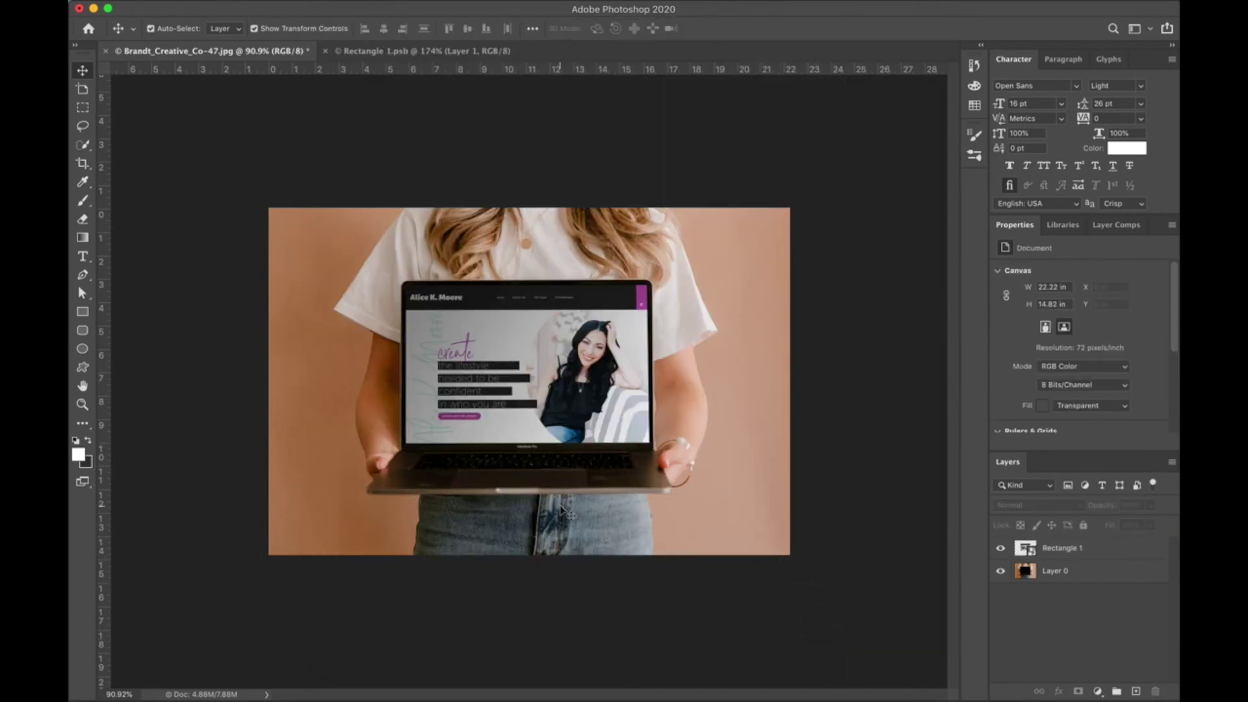
scroll(566, 512, up, 4)
scroll(566, 512, up, 1)
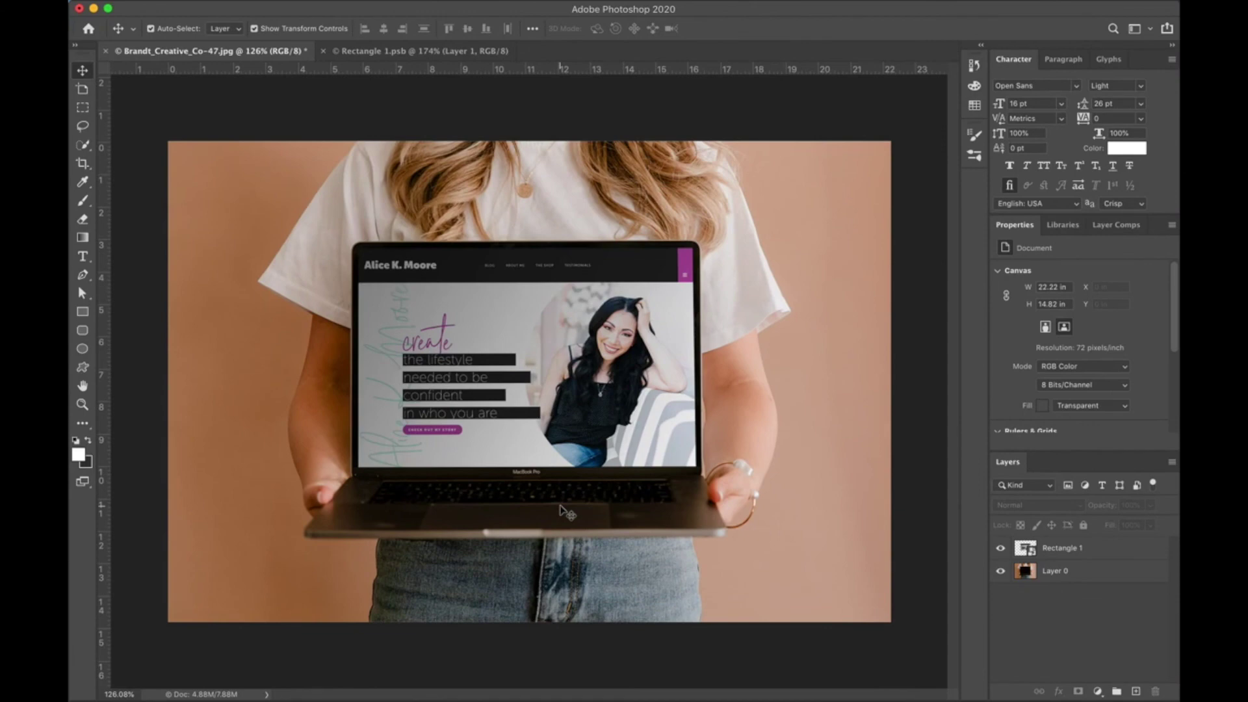
scroll(567, 512, down, 2)
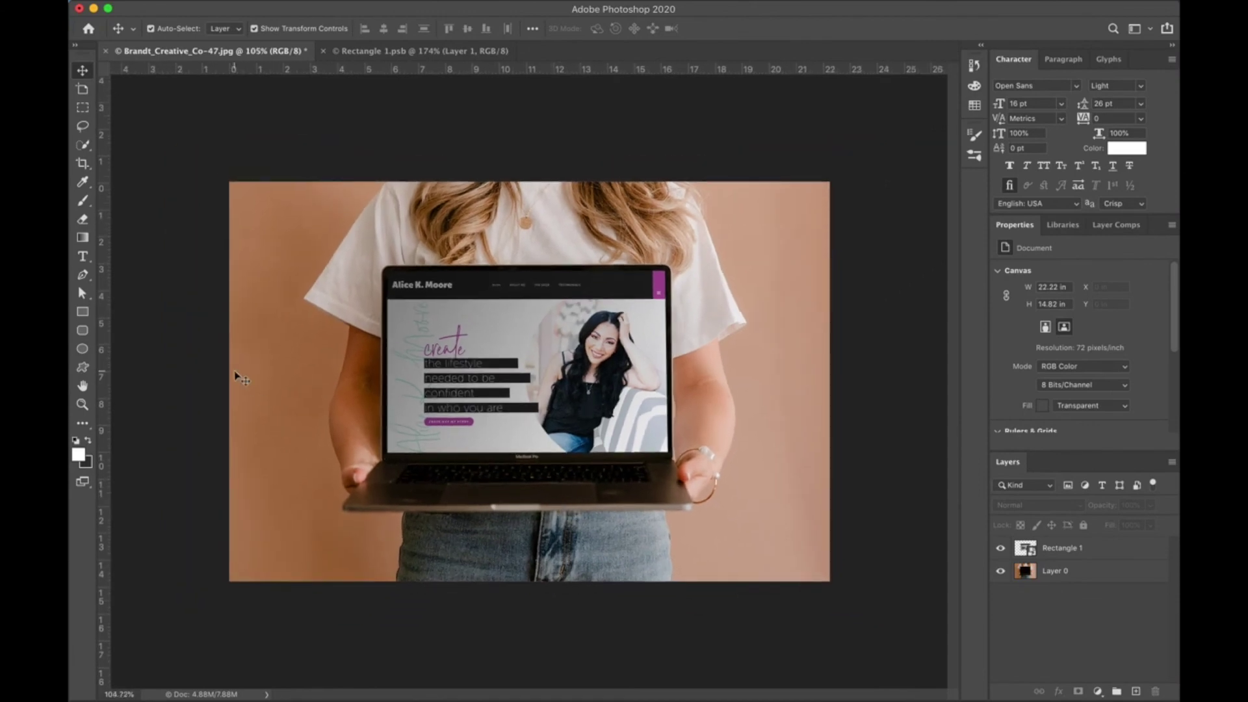